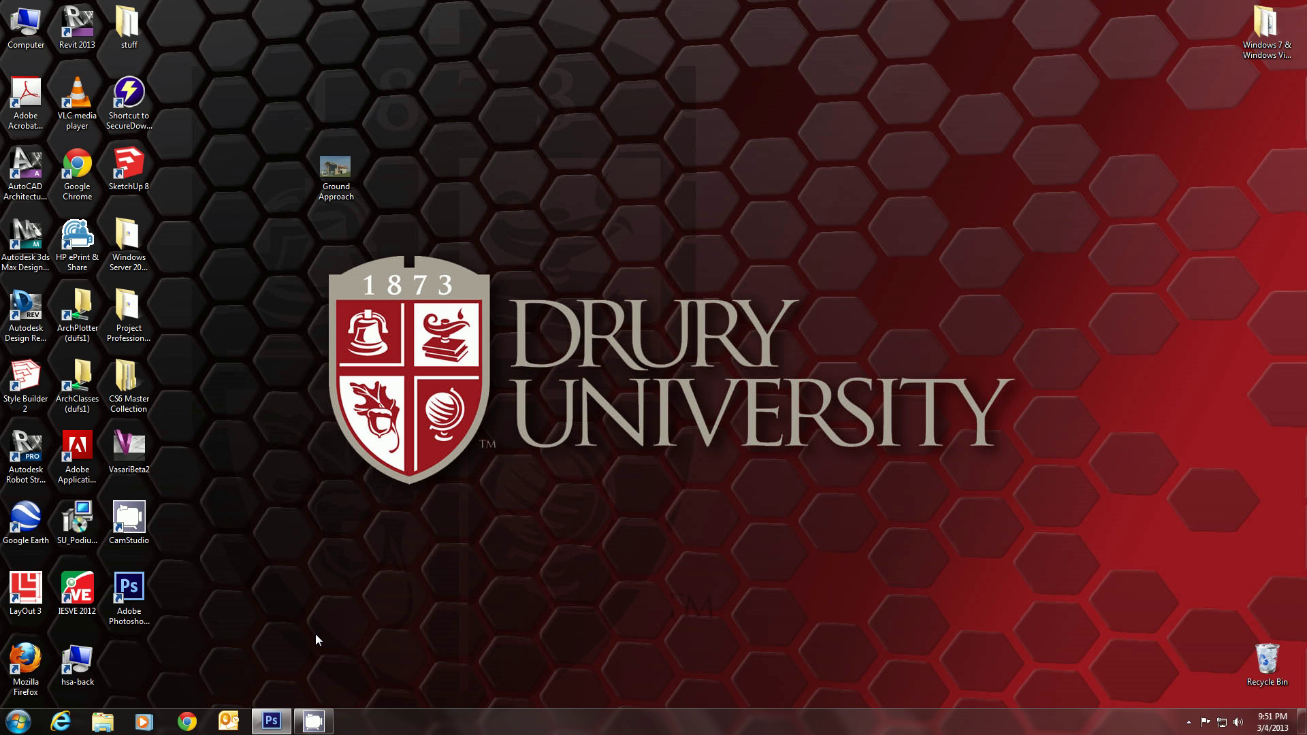
- Open the Ground Approach JPEG rendering from the Desktop in Photoshop
left_click(276, 723)
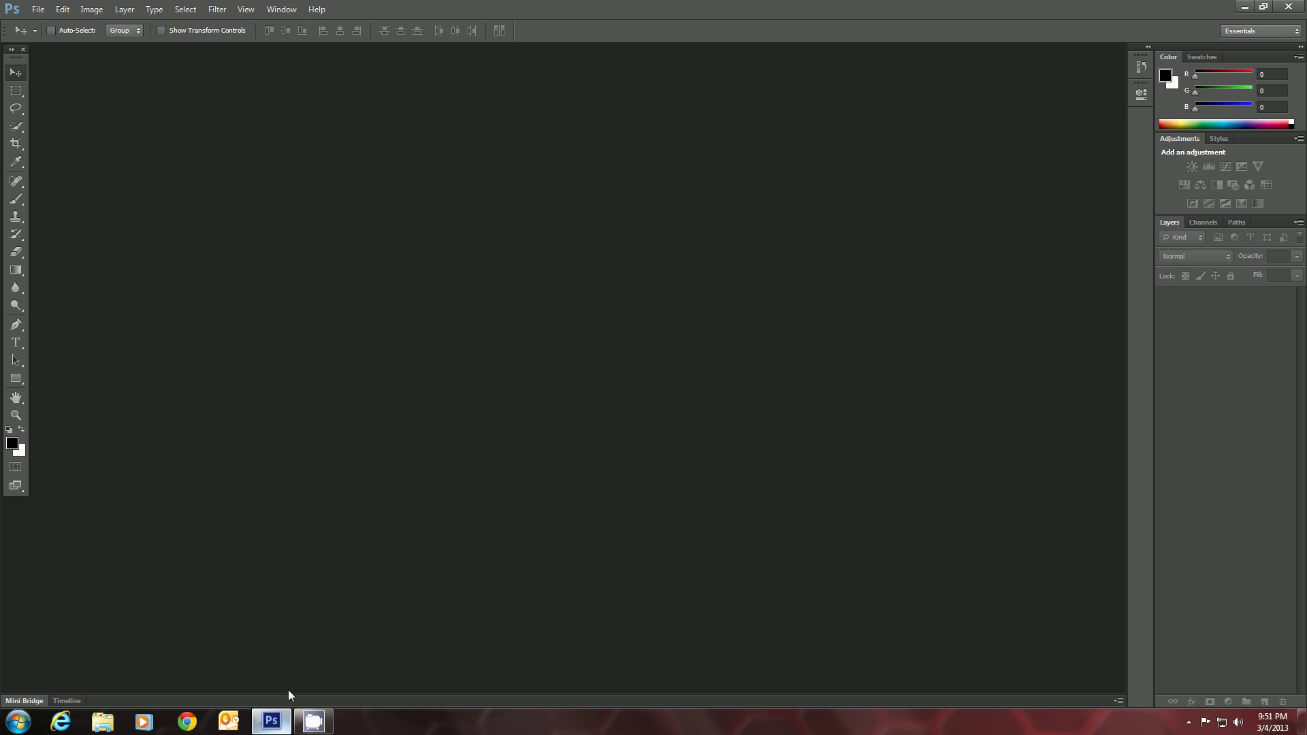
left_click(42, 13)
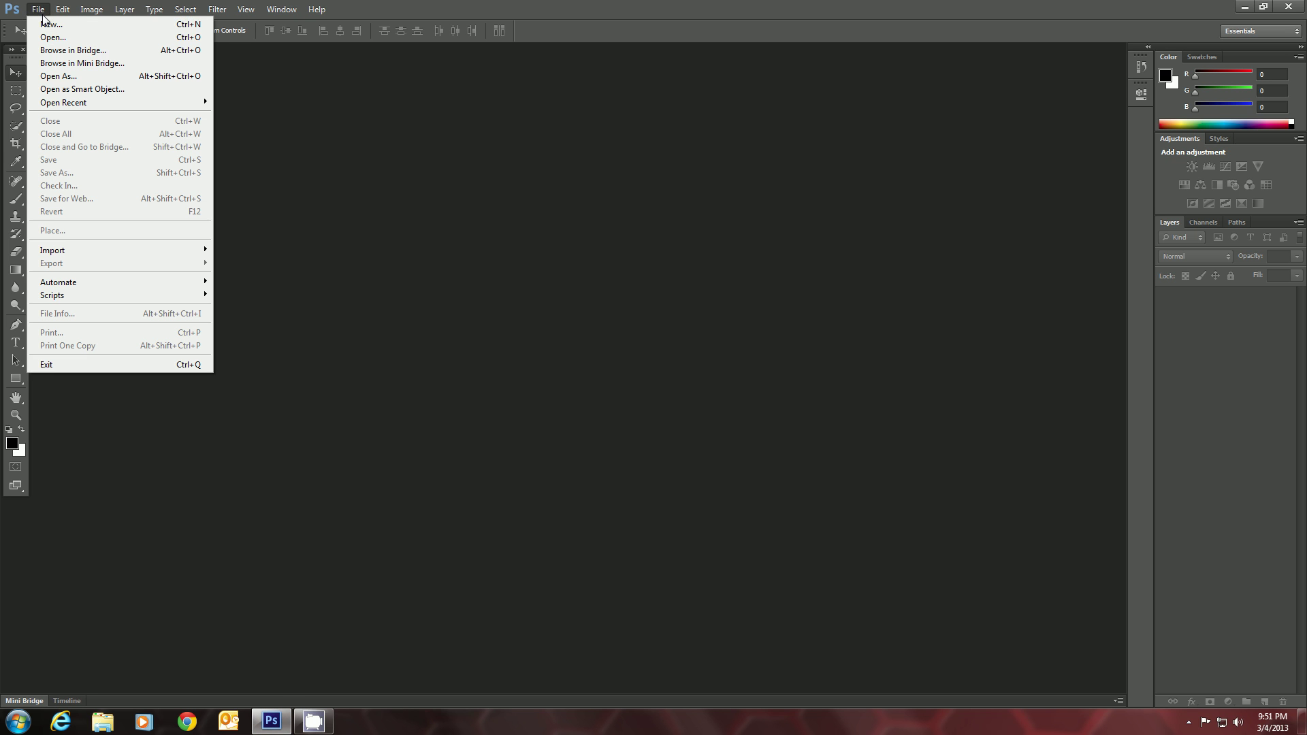
left_click(43, 38)
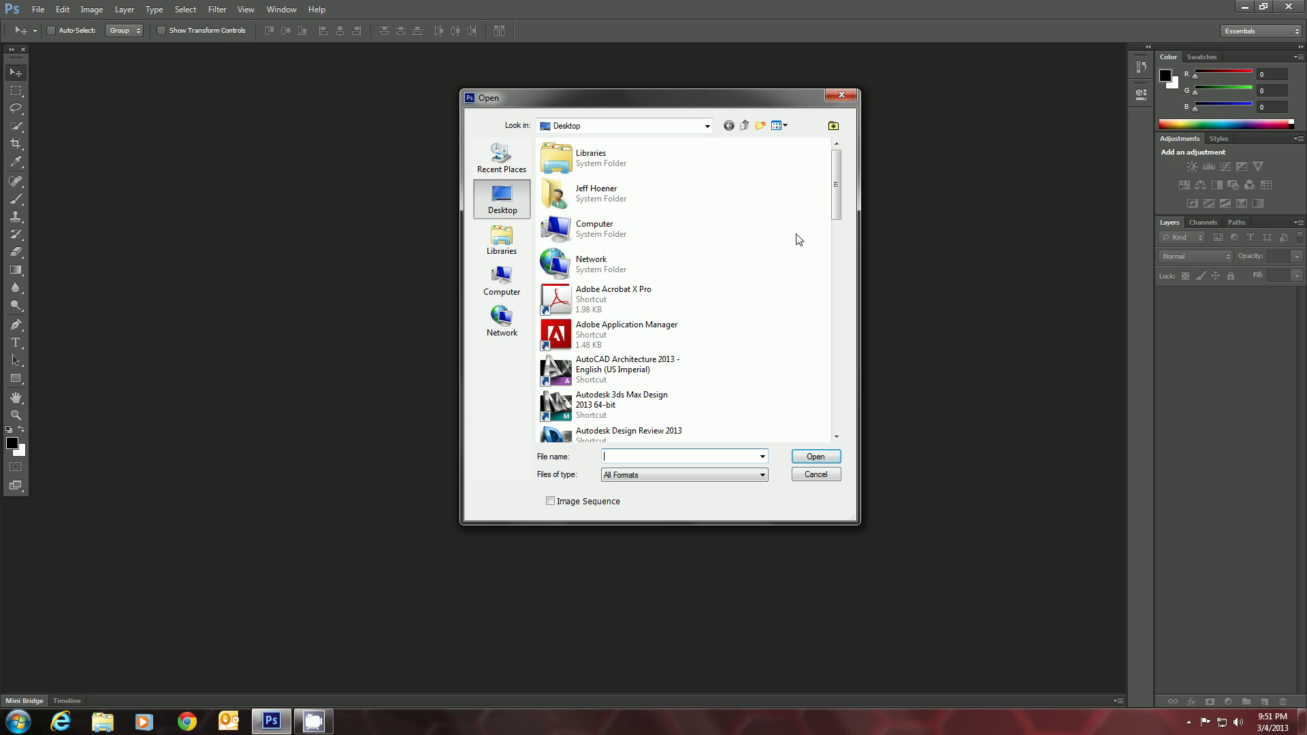
left_click_drag(831, 211, 835, 411)
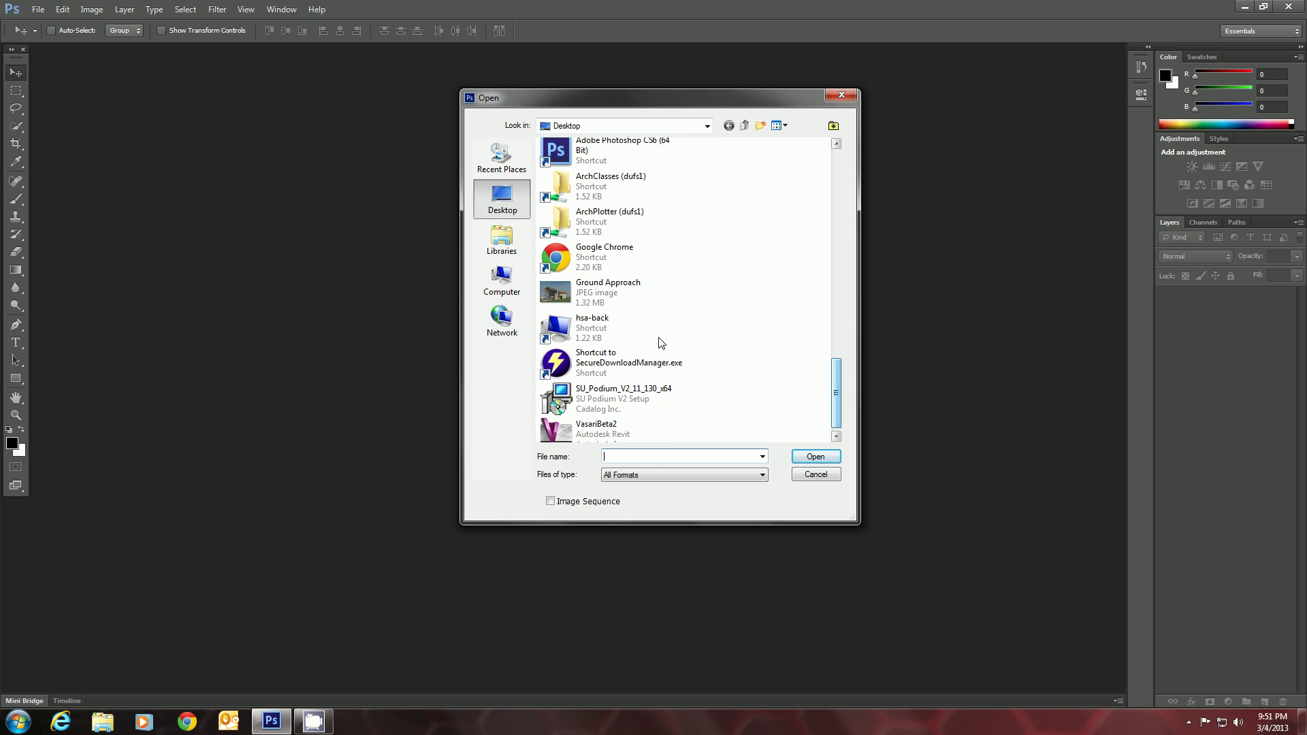
left_click(613, 293)
left_click(813, 456)
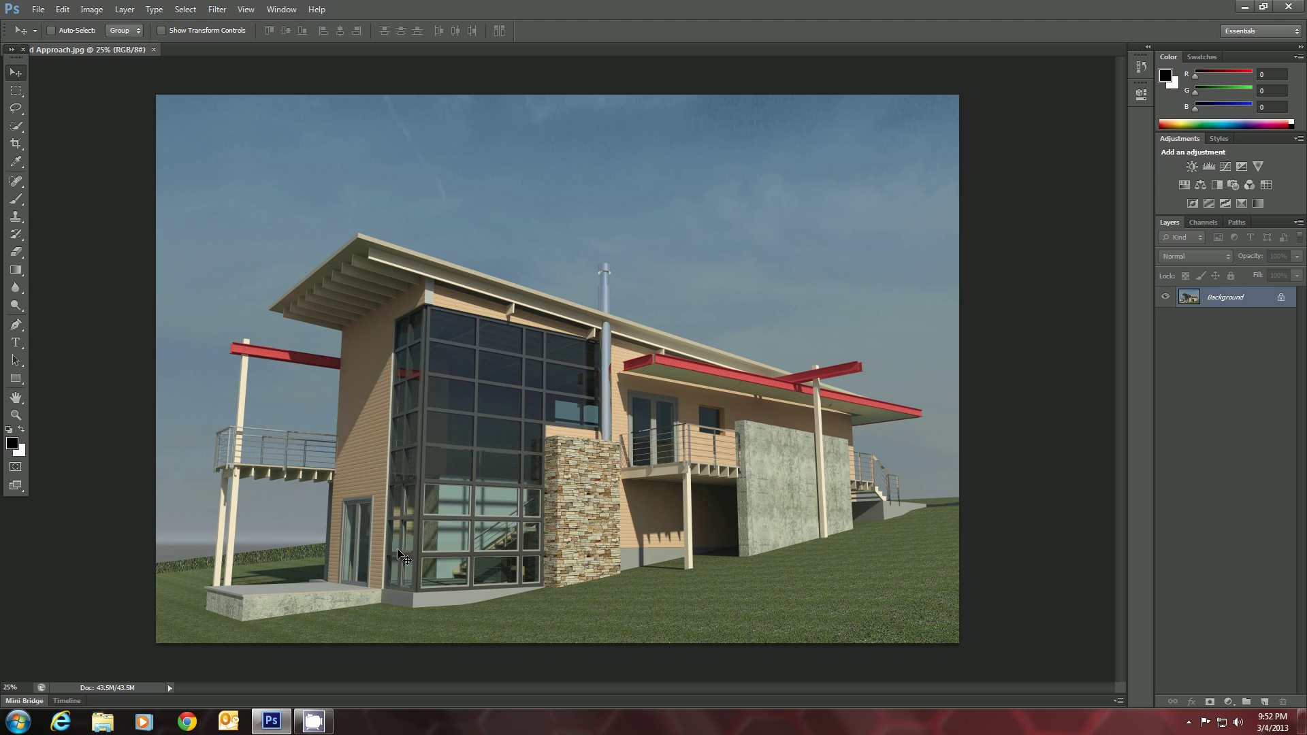
- Search 'immediate entourage' in Chrome and open the Immediate Entourage website
left_click(189, 723)
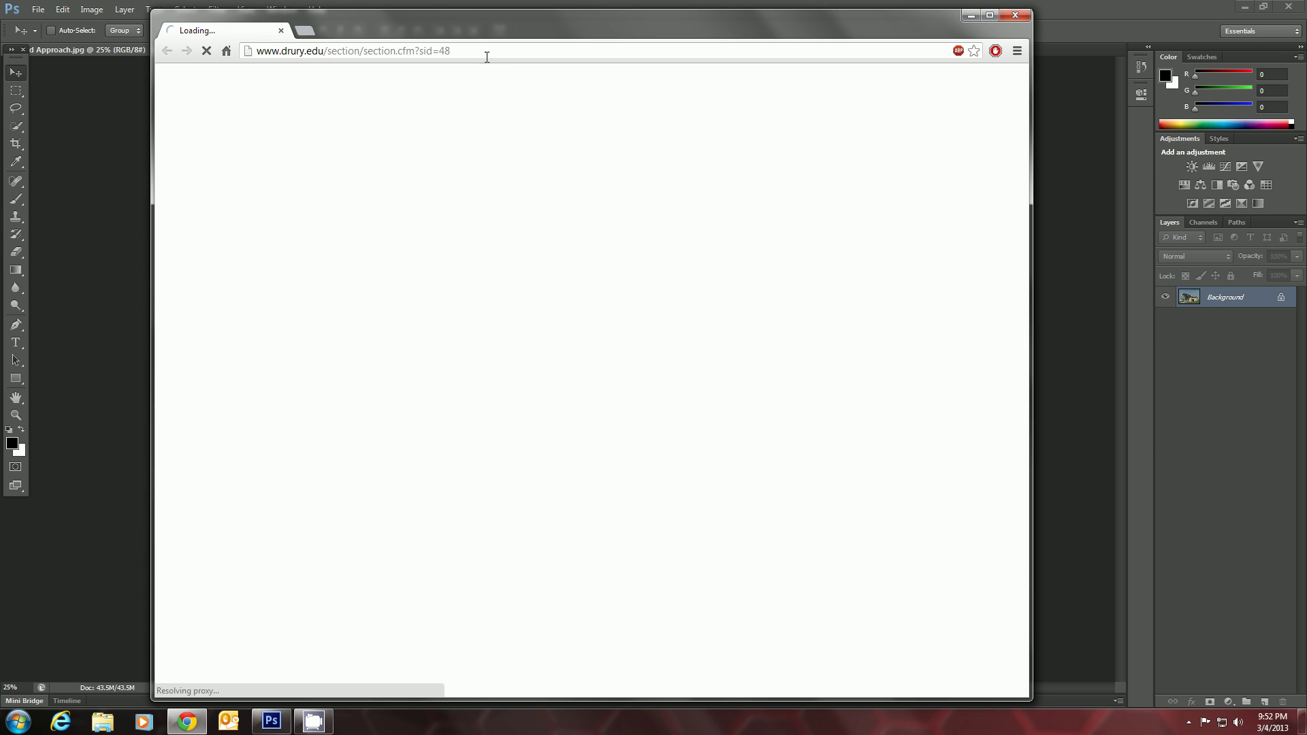
left_click(488, 52)
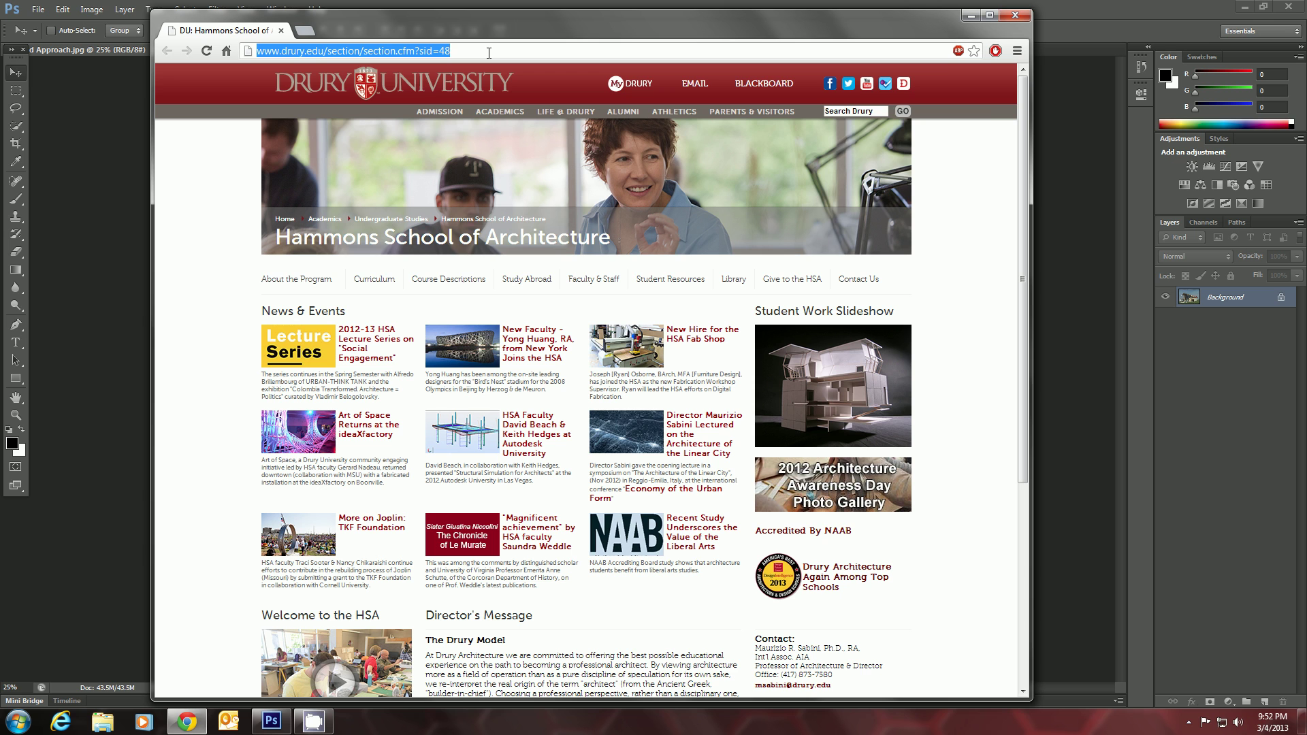
type("immed")
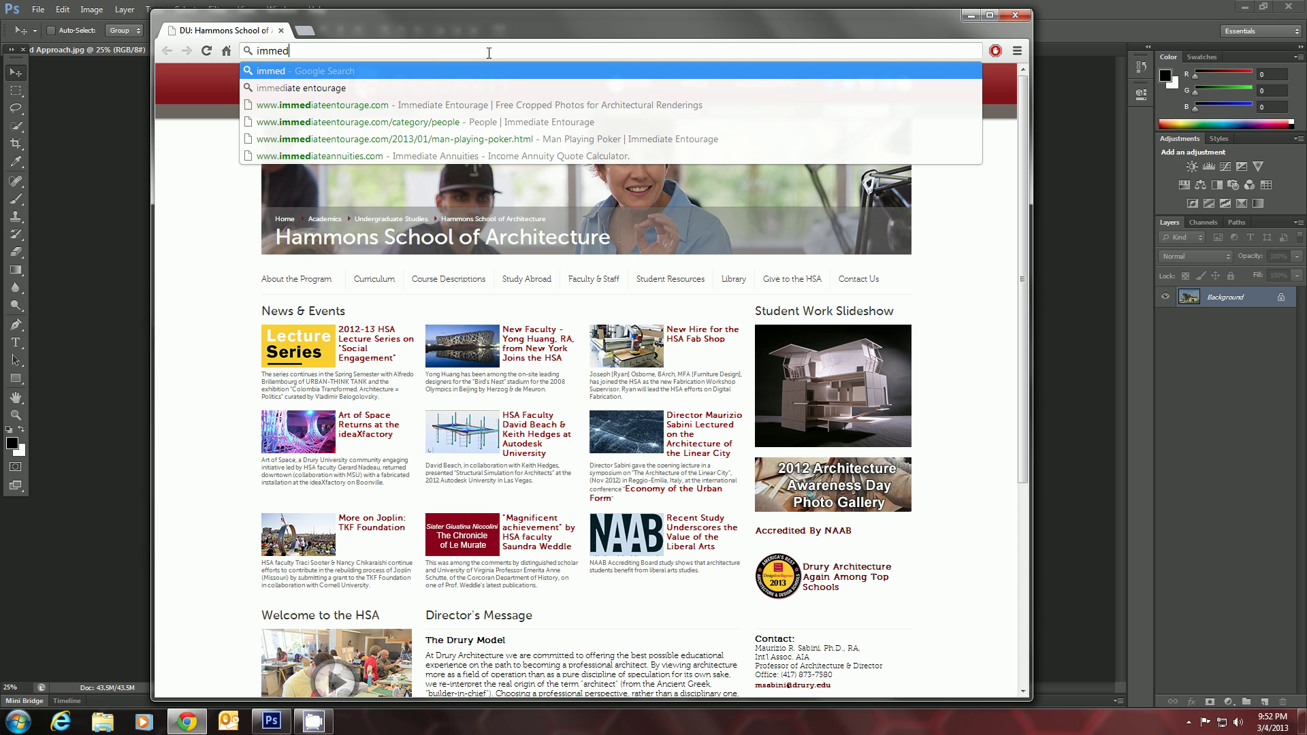
type("iate entourage")
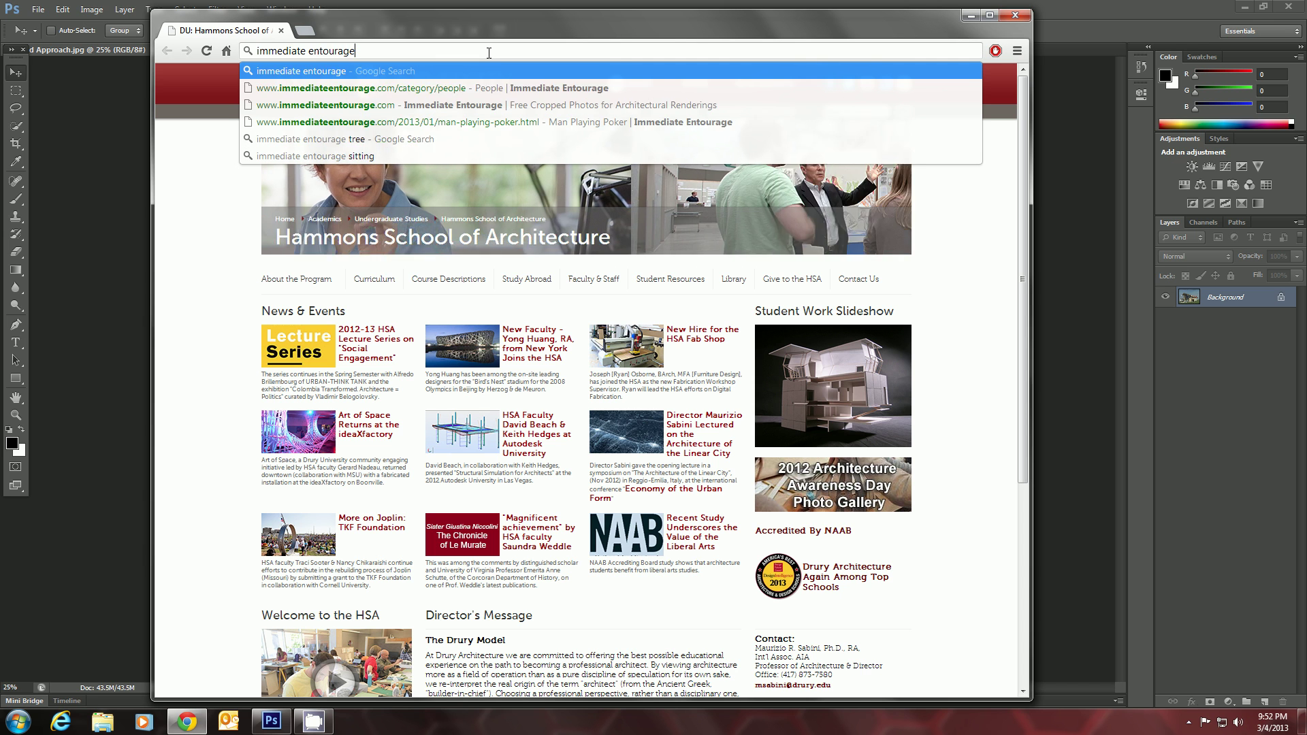
key("Return")
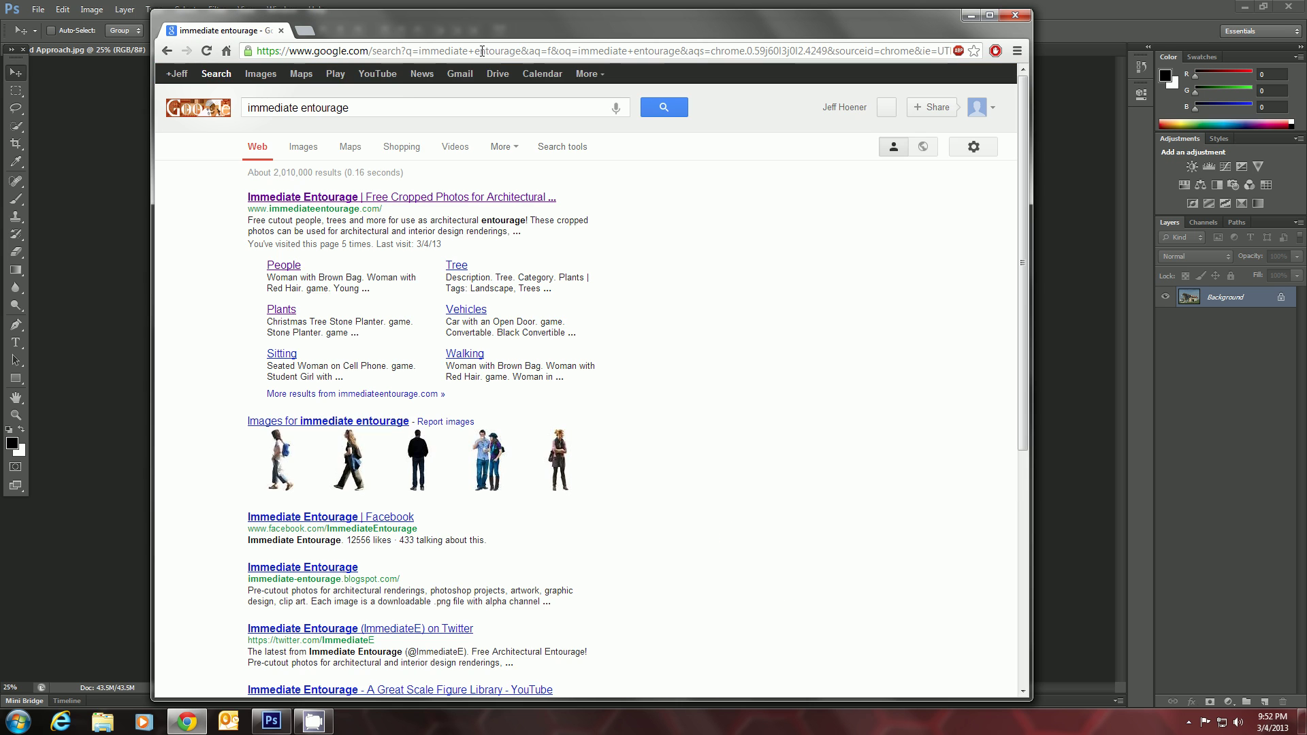
left_click(362, 197)
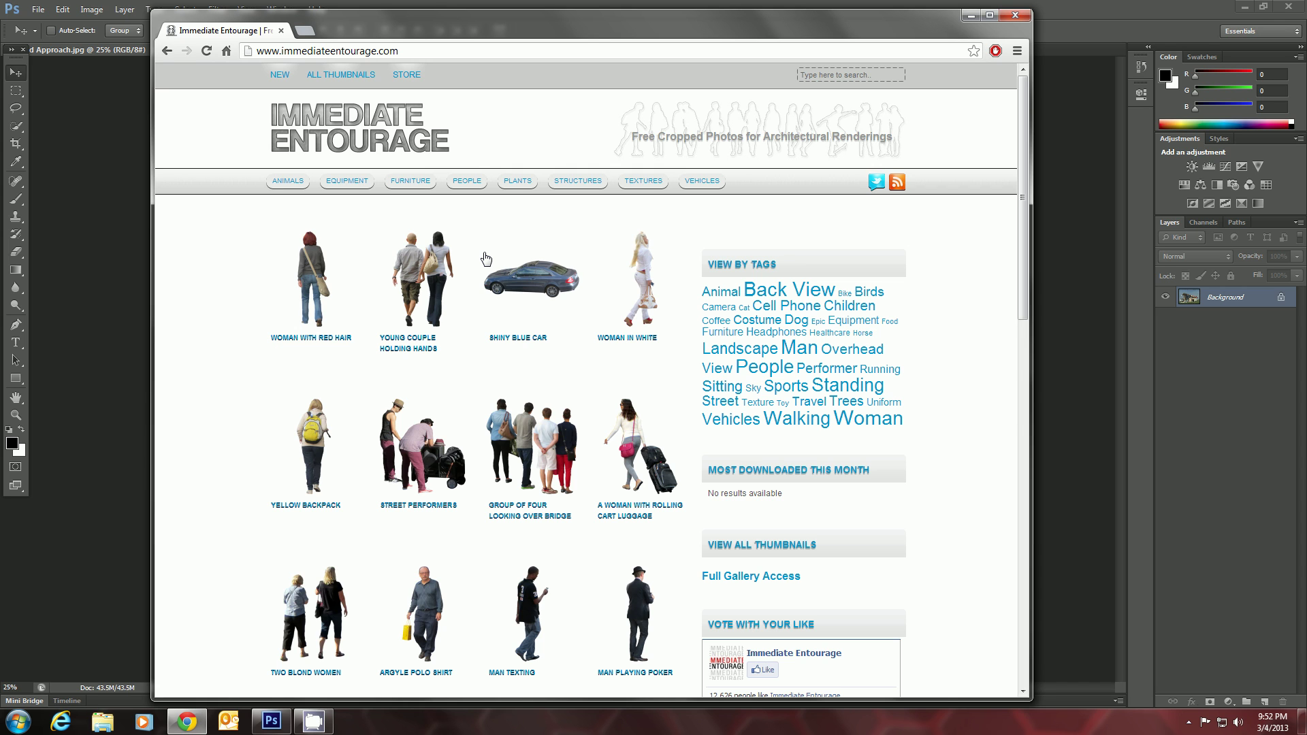
- Save the full-size Man Playing Poker cutout from the People gallery to the Desktop
left_click(468, 188)
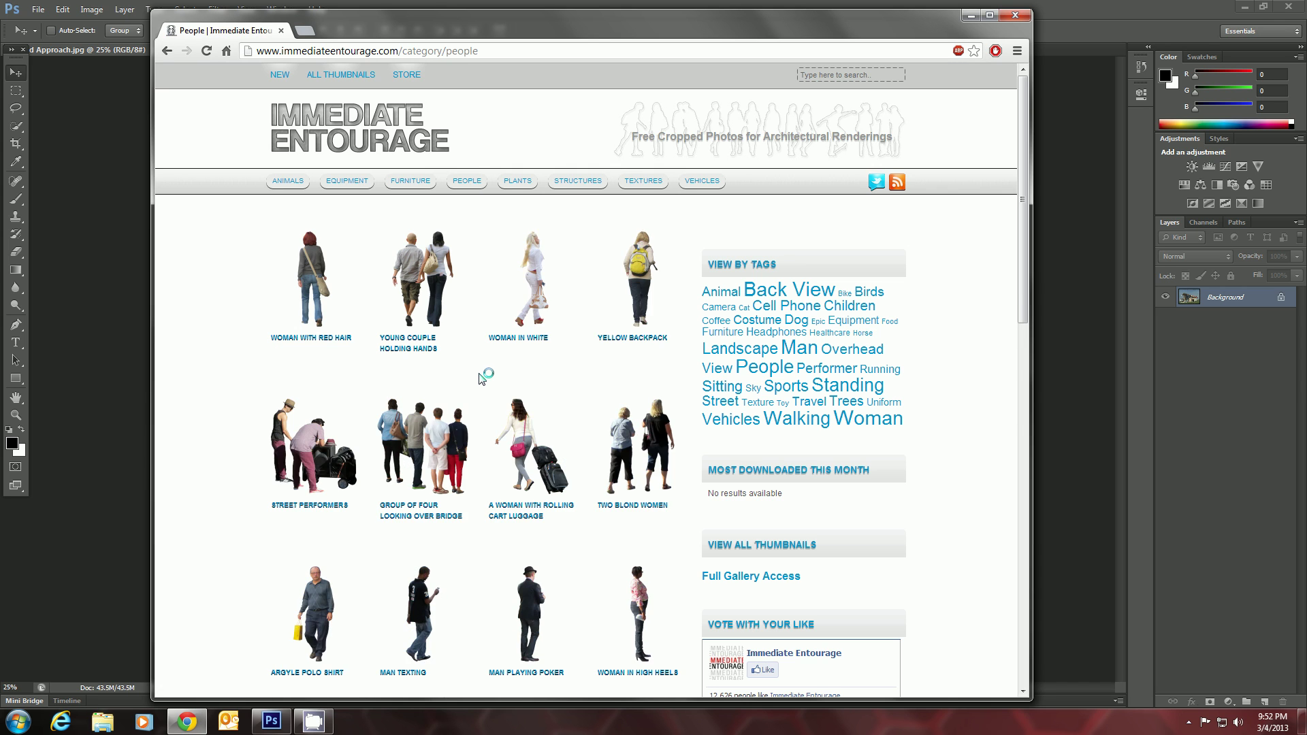
left_click(528, 604)
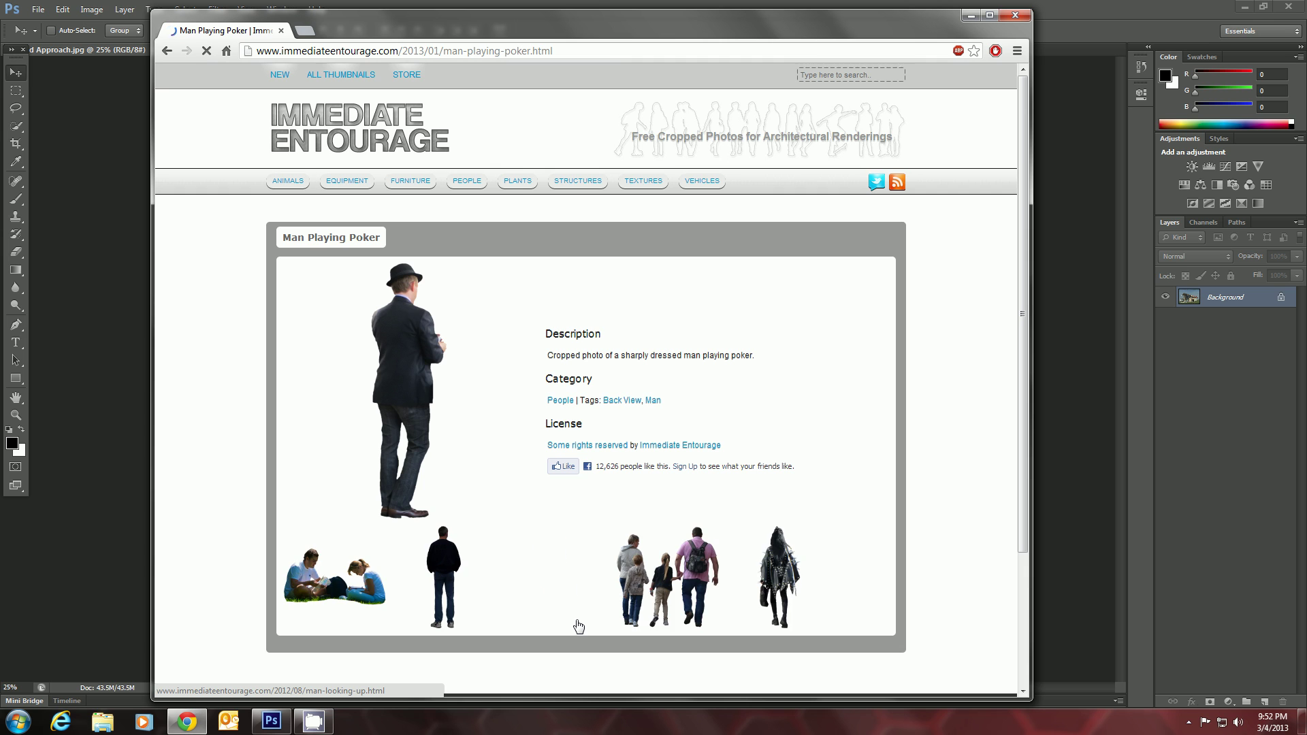
left_click(436, 422)
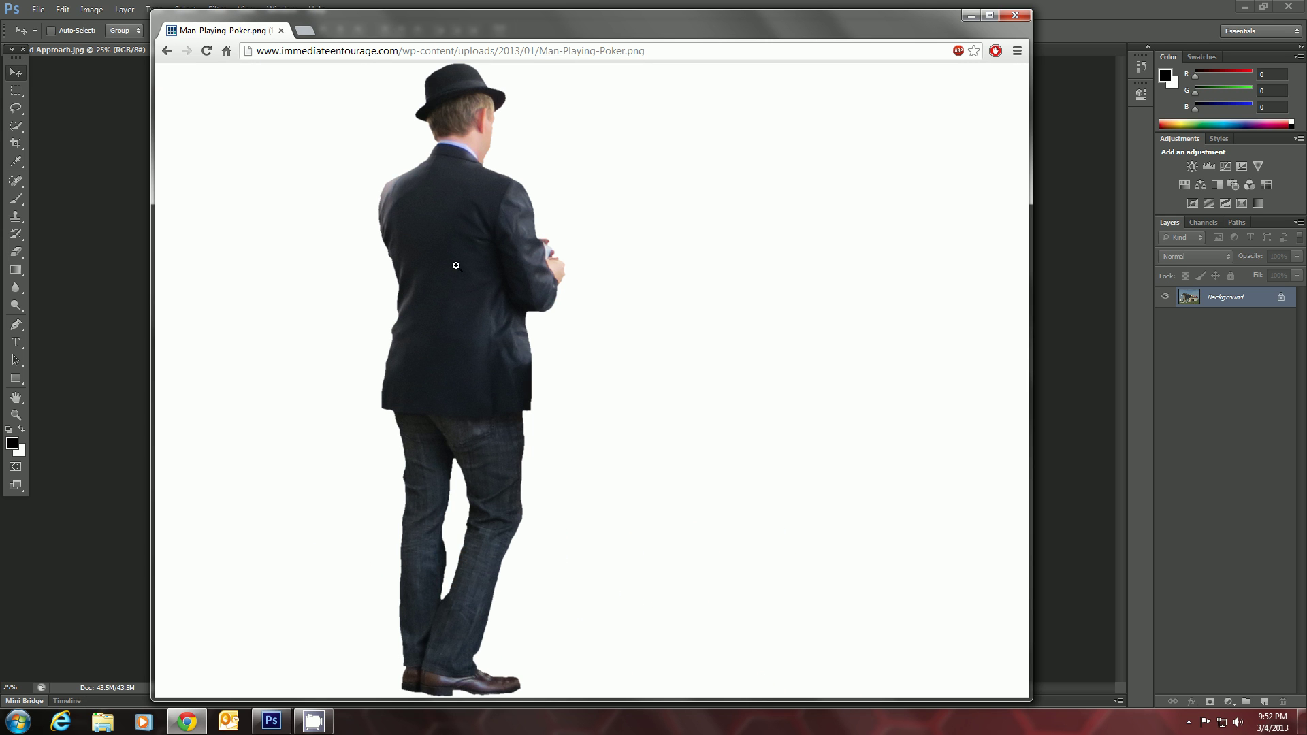
right_click(443, 243)
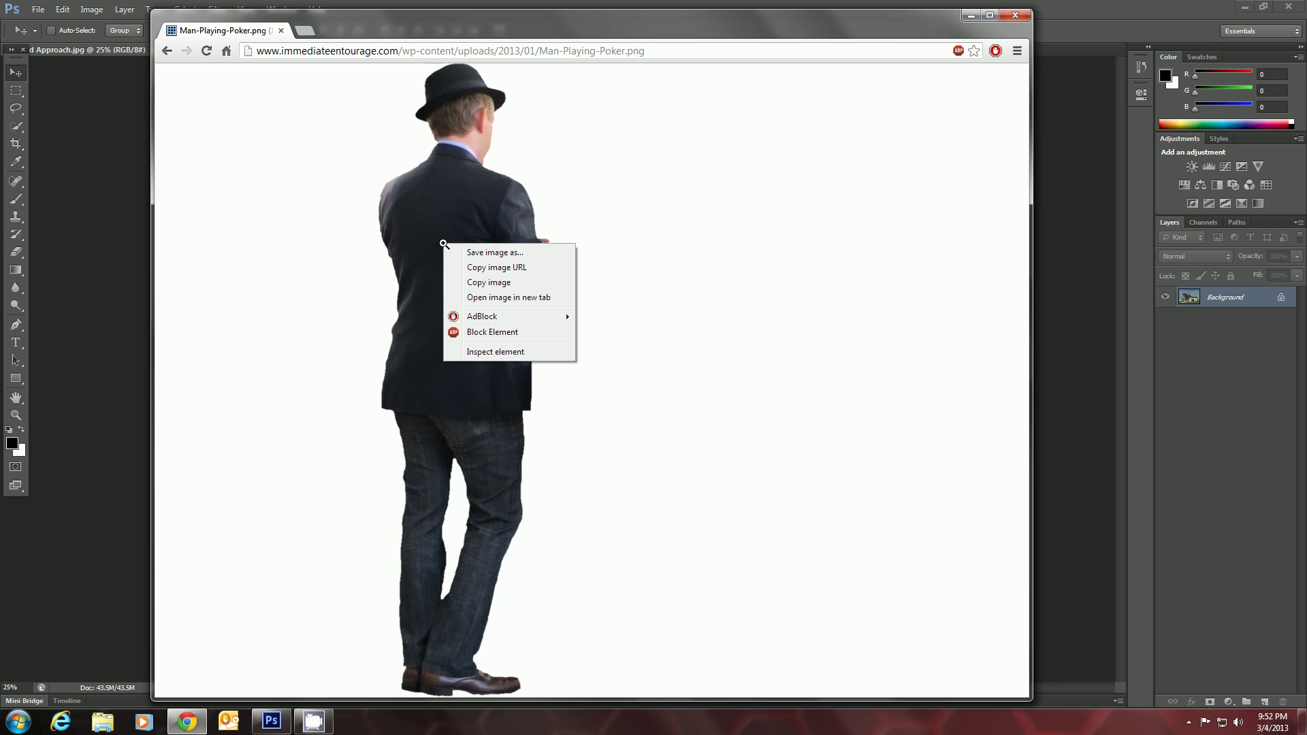
left_click(456, 252)
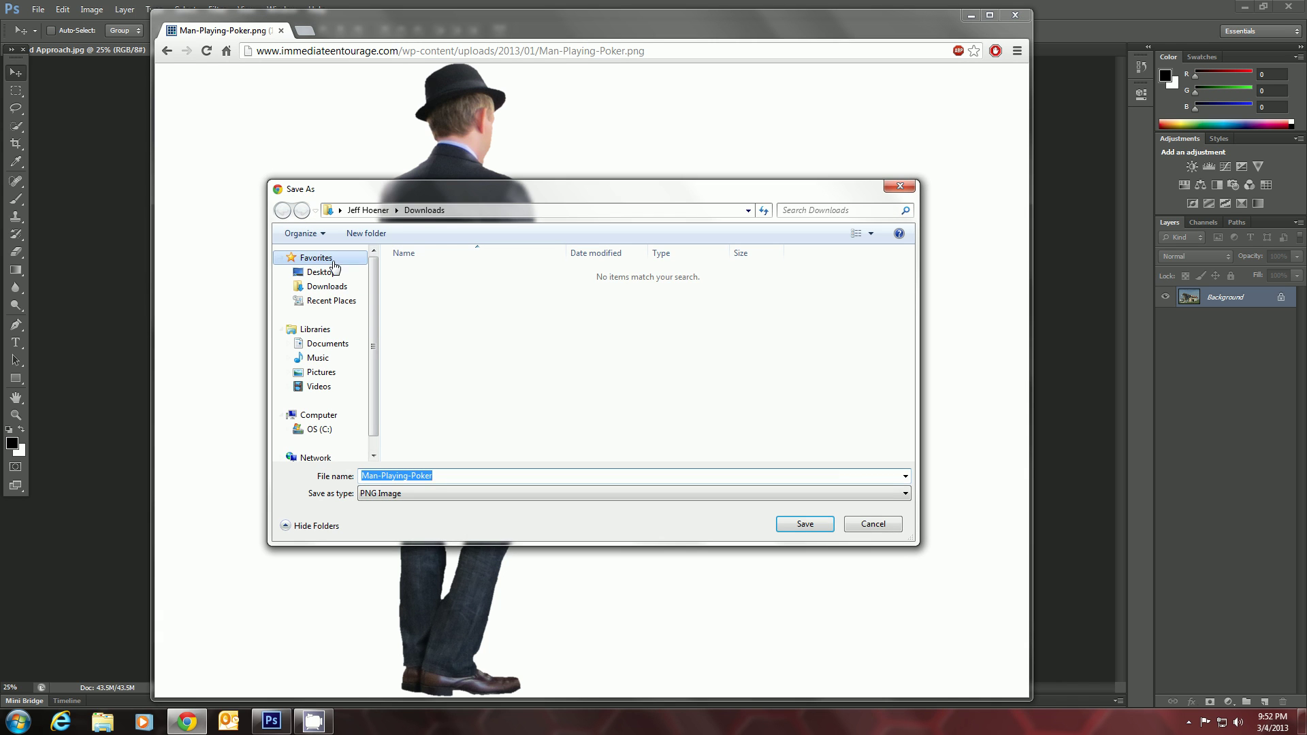
left_click(320, 272)
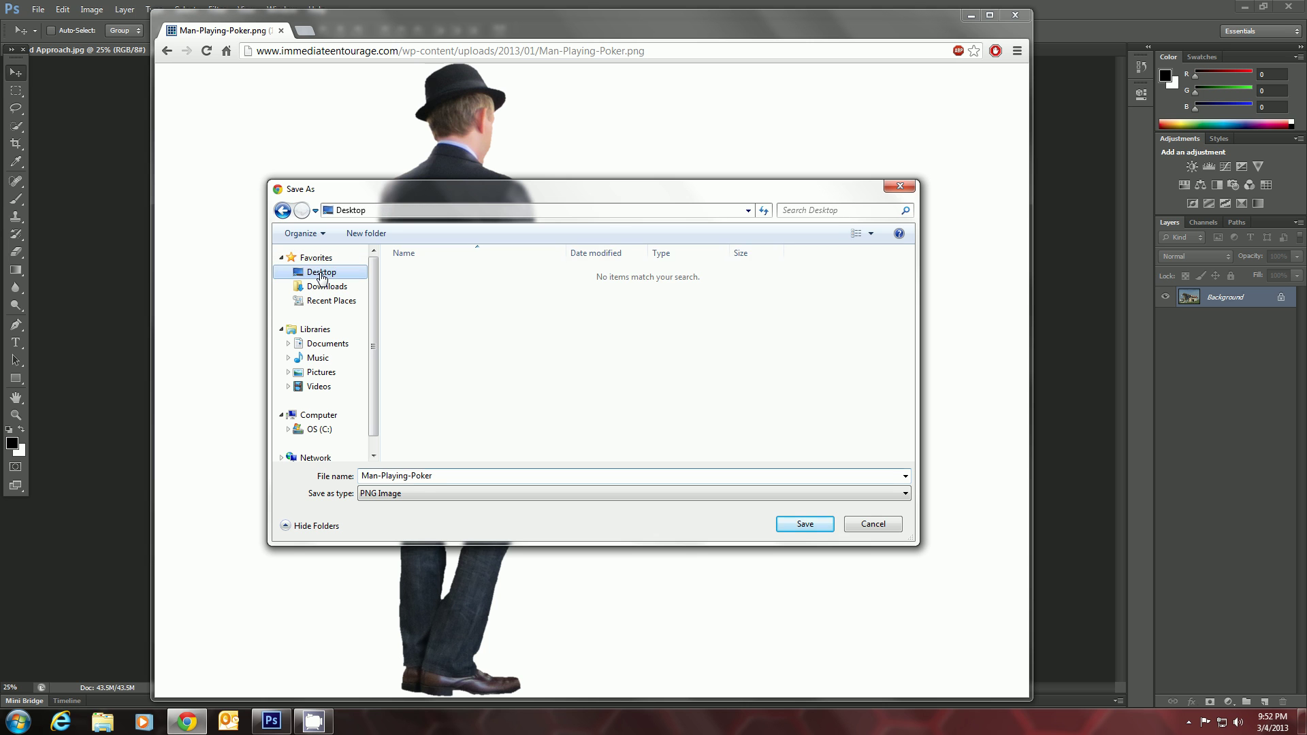
left_click(791, 526)
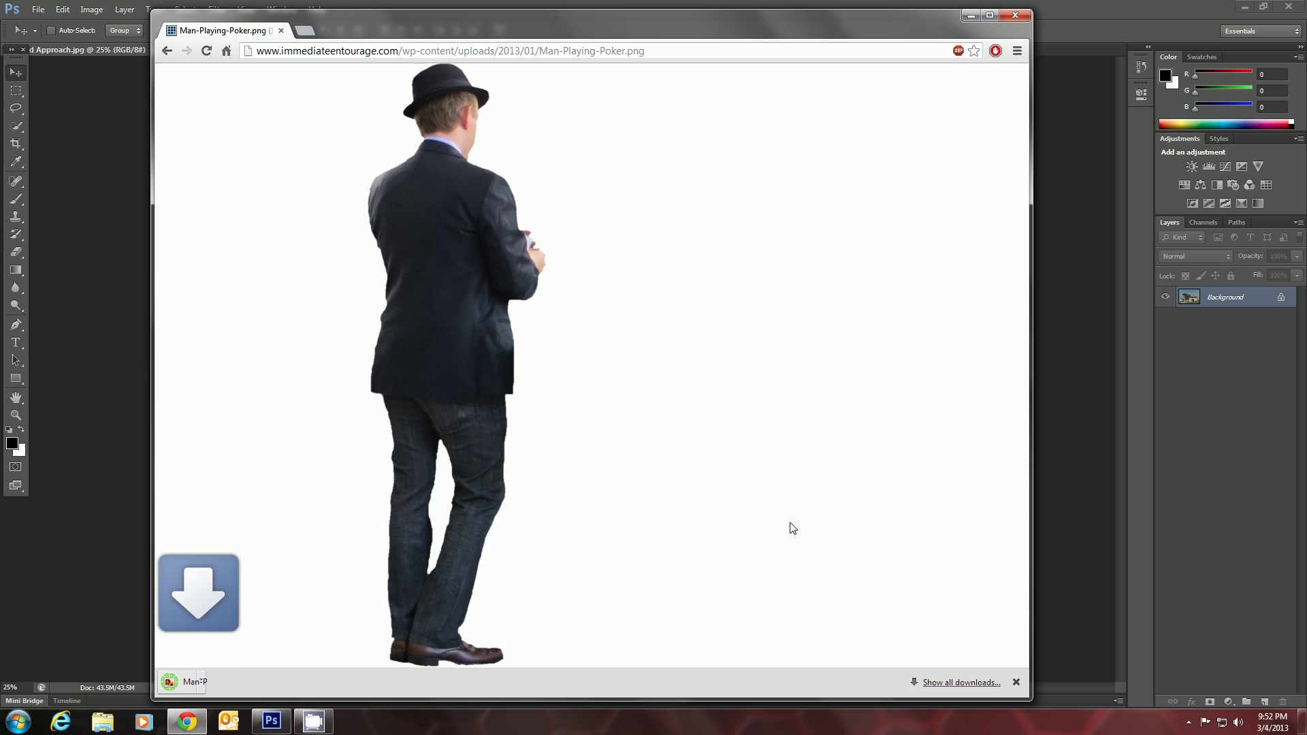
- Open Man-Playing-Poker.png from the Desktop as a second Photoshop document
left_click(968, 17)
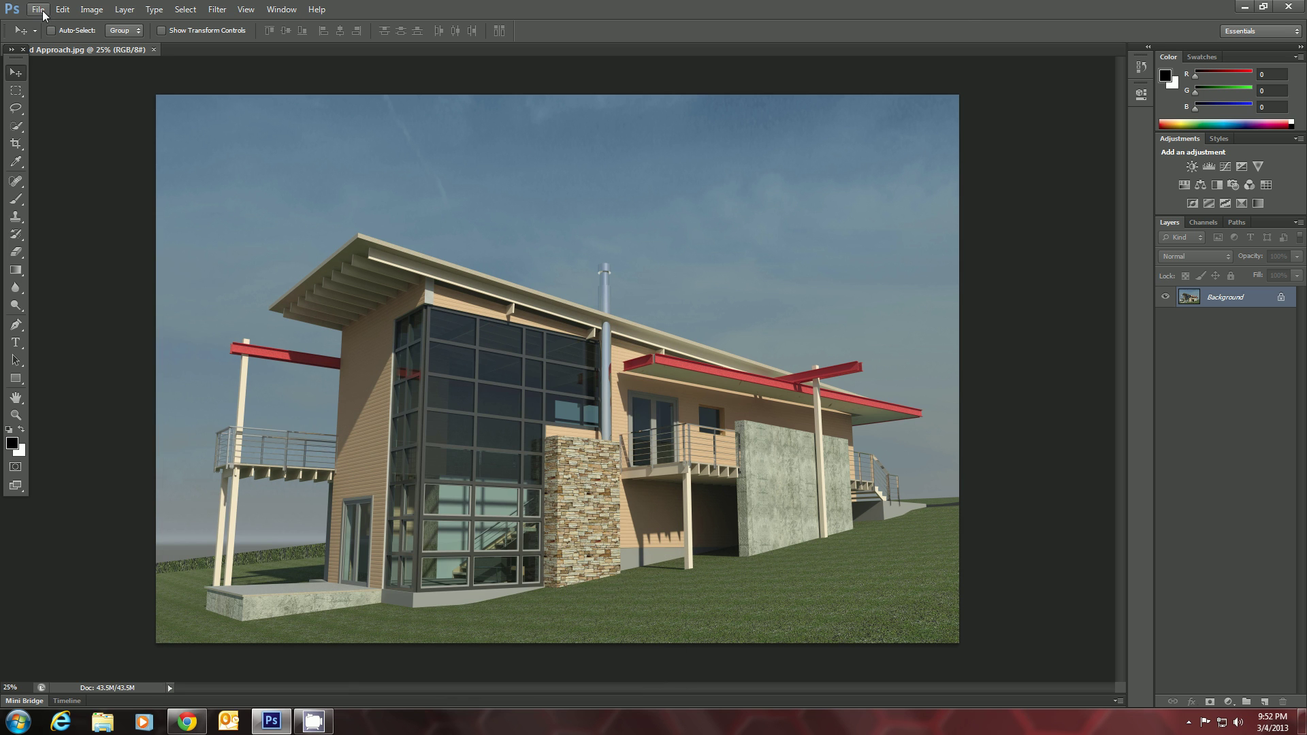
left_click(38, 9)
left_click(44, 37)
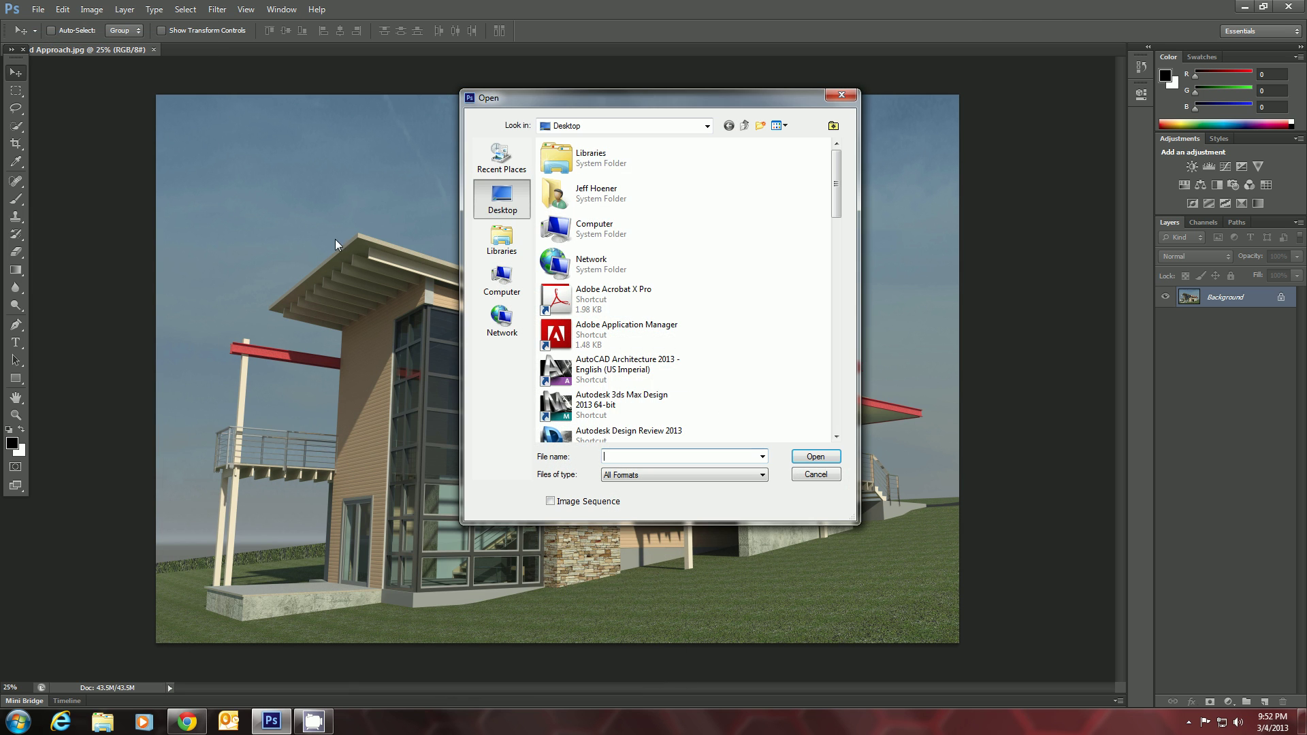
left_click_drag(837, 208, 810, 338)
scroll(810, 338, "down", 10)
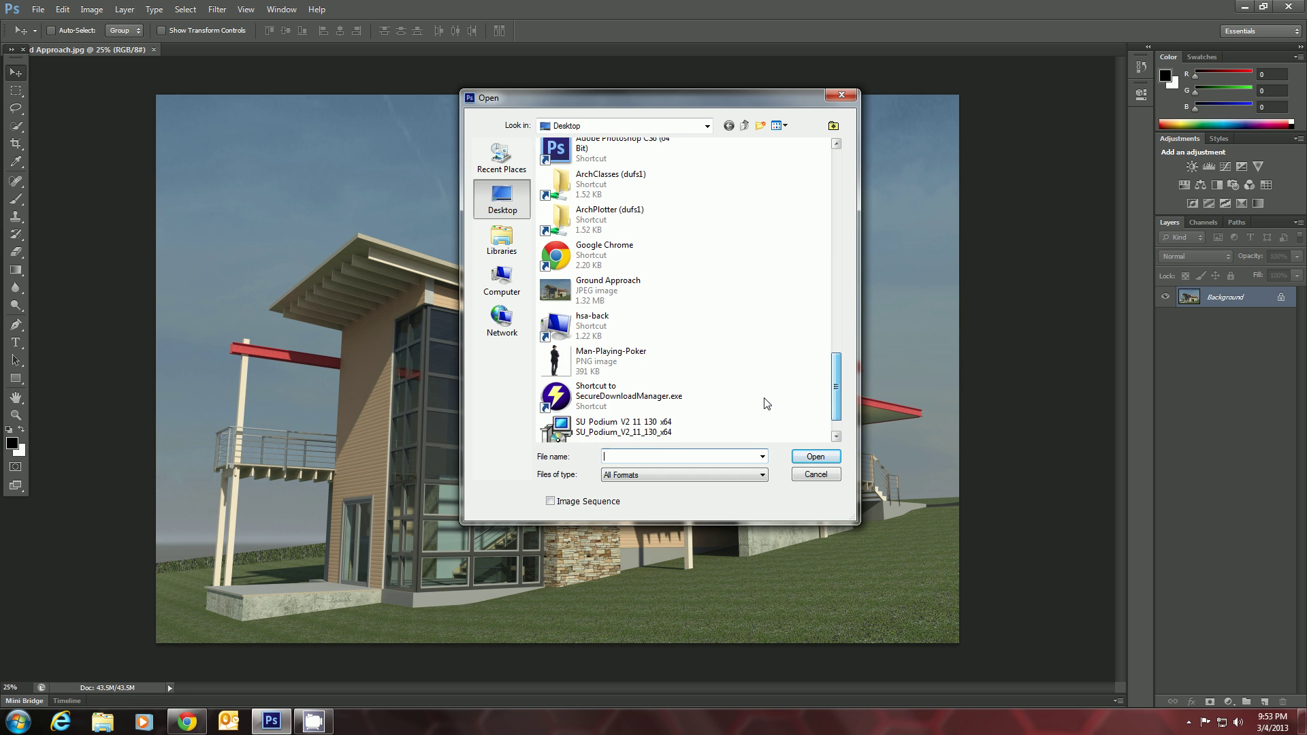
left_click(626, 362)
left_click(808, 455)
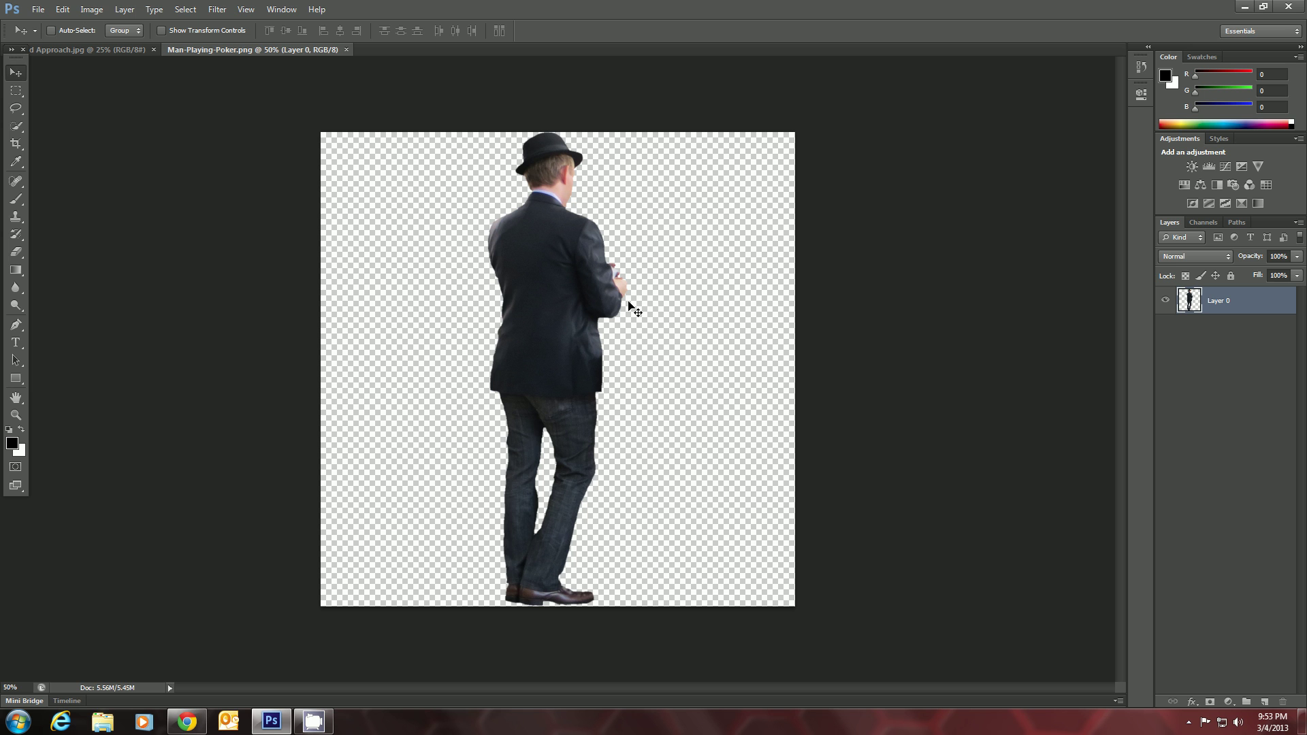
- Drag the man cutout into Ground Approach and place him on the front left patio
left_click_drag(474, 281, 255, 236)
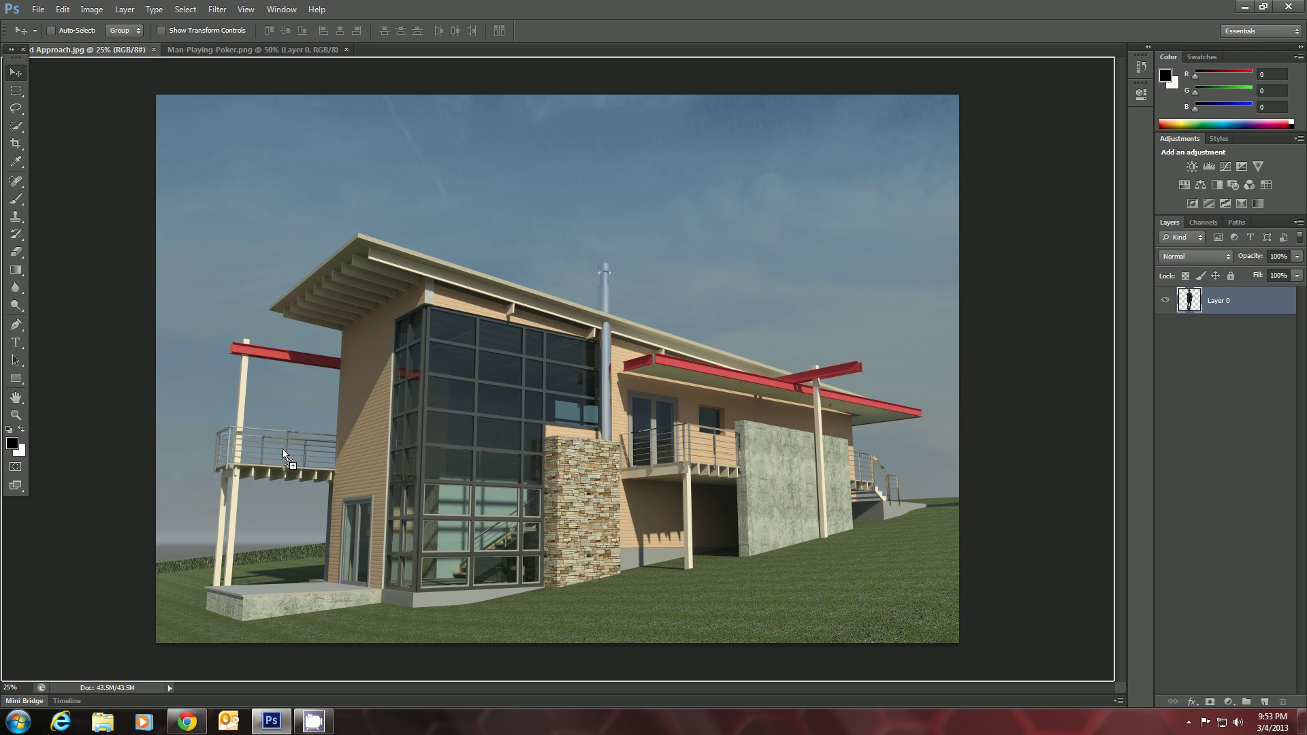
left_click_drag(281, 454, 293, 436)
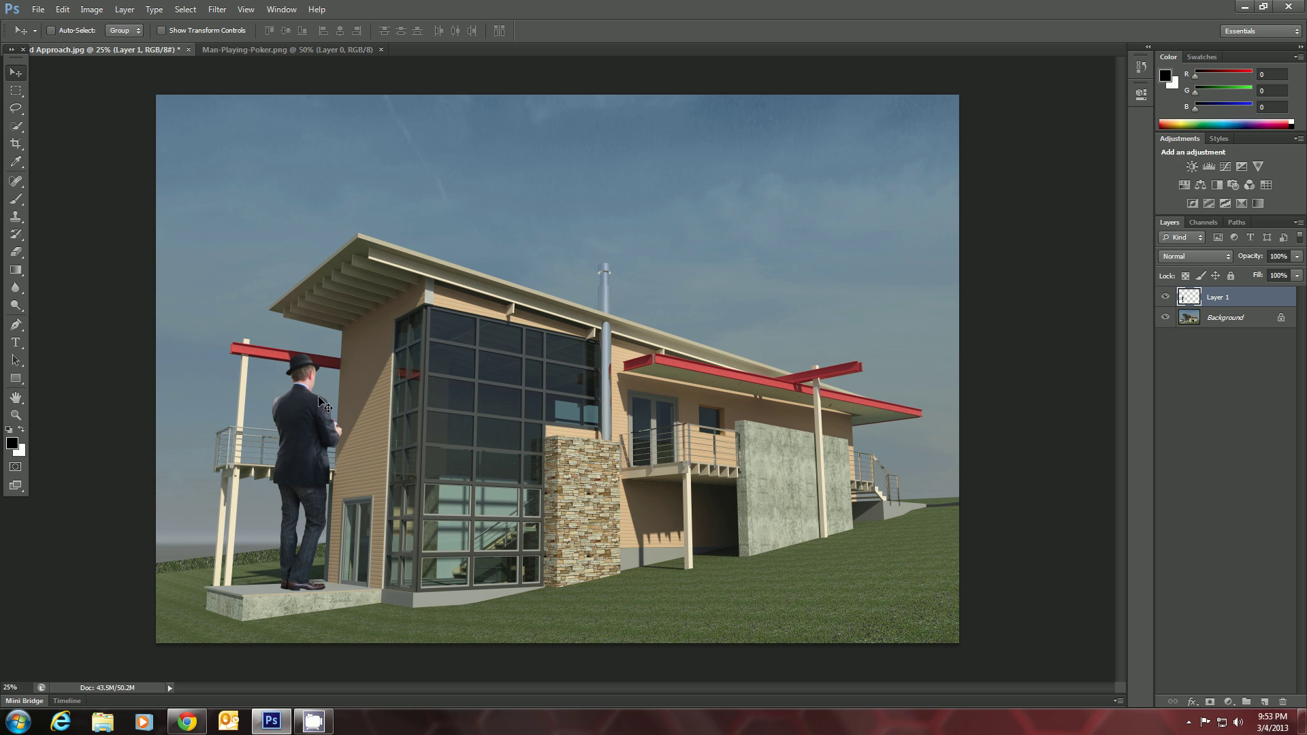
- Scale the man figure down to about 33.57% and commit the transform
left_click(70, 15)
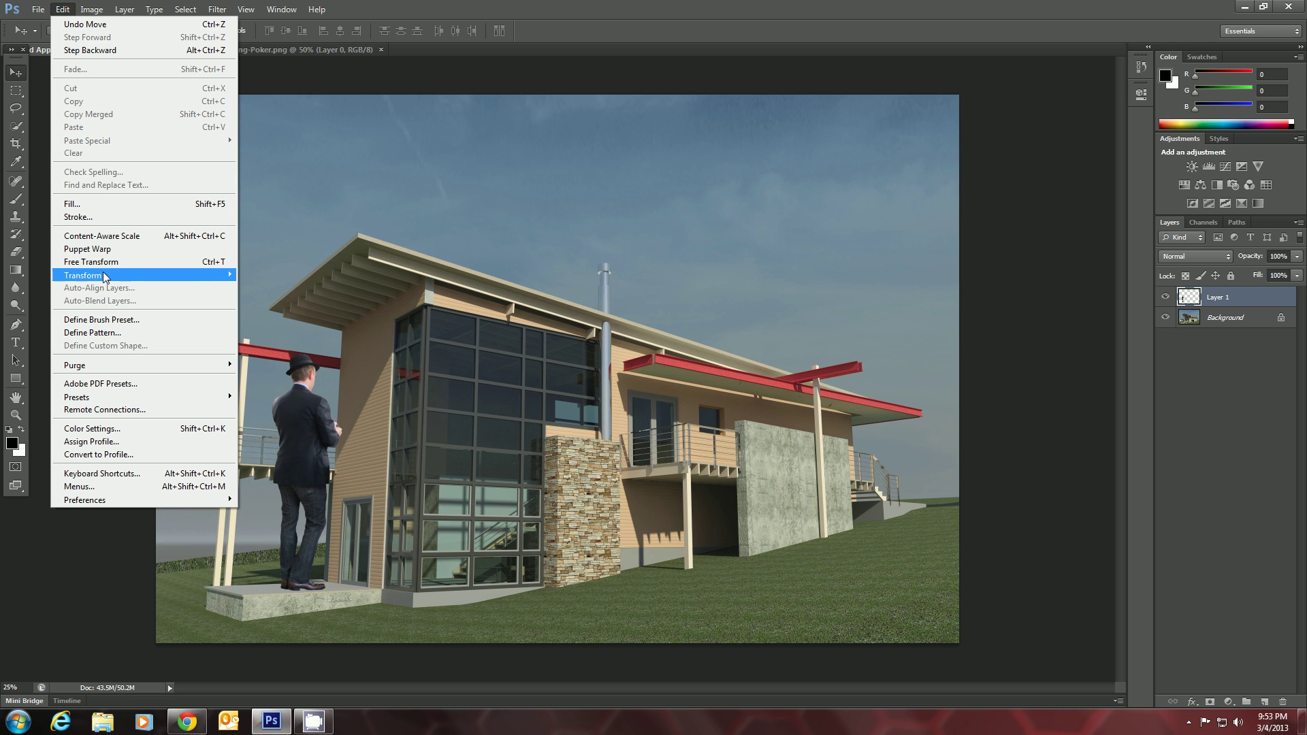
mouse_move(104, 276)
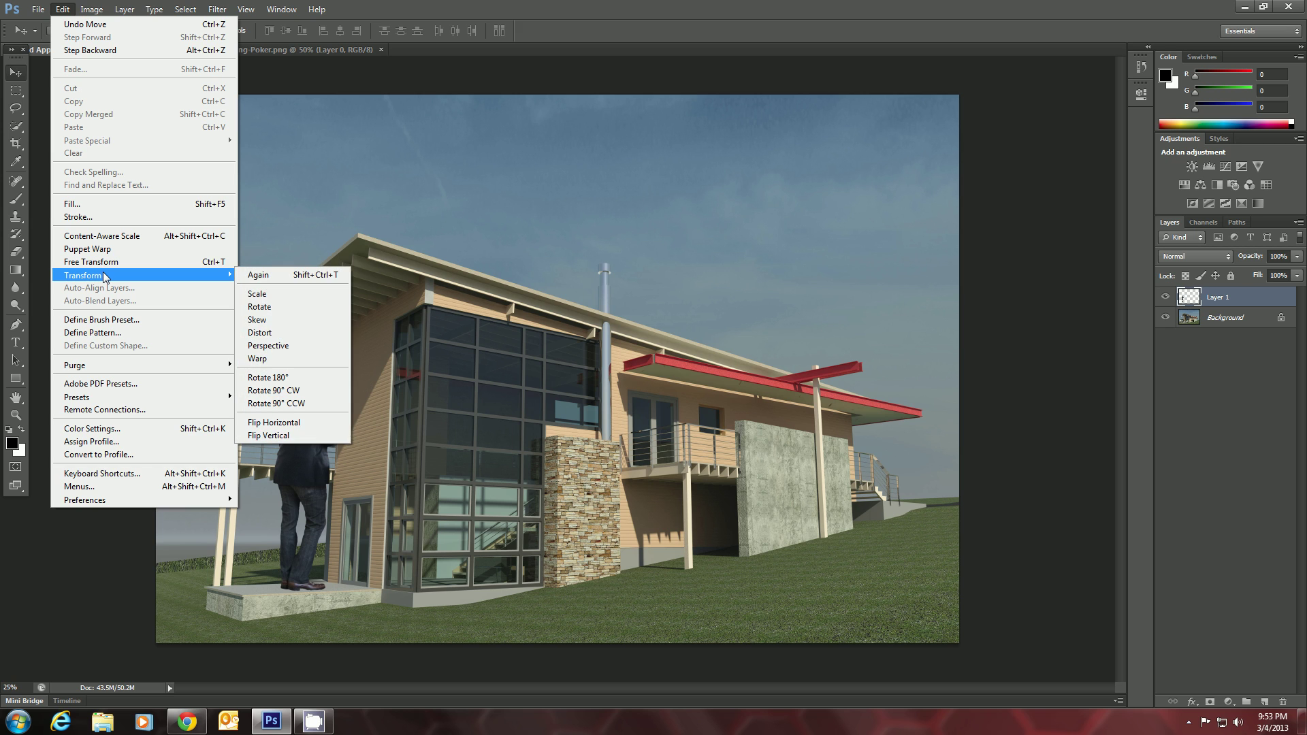
left_click(265, 300)
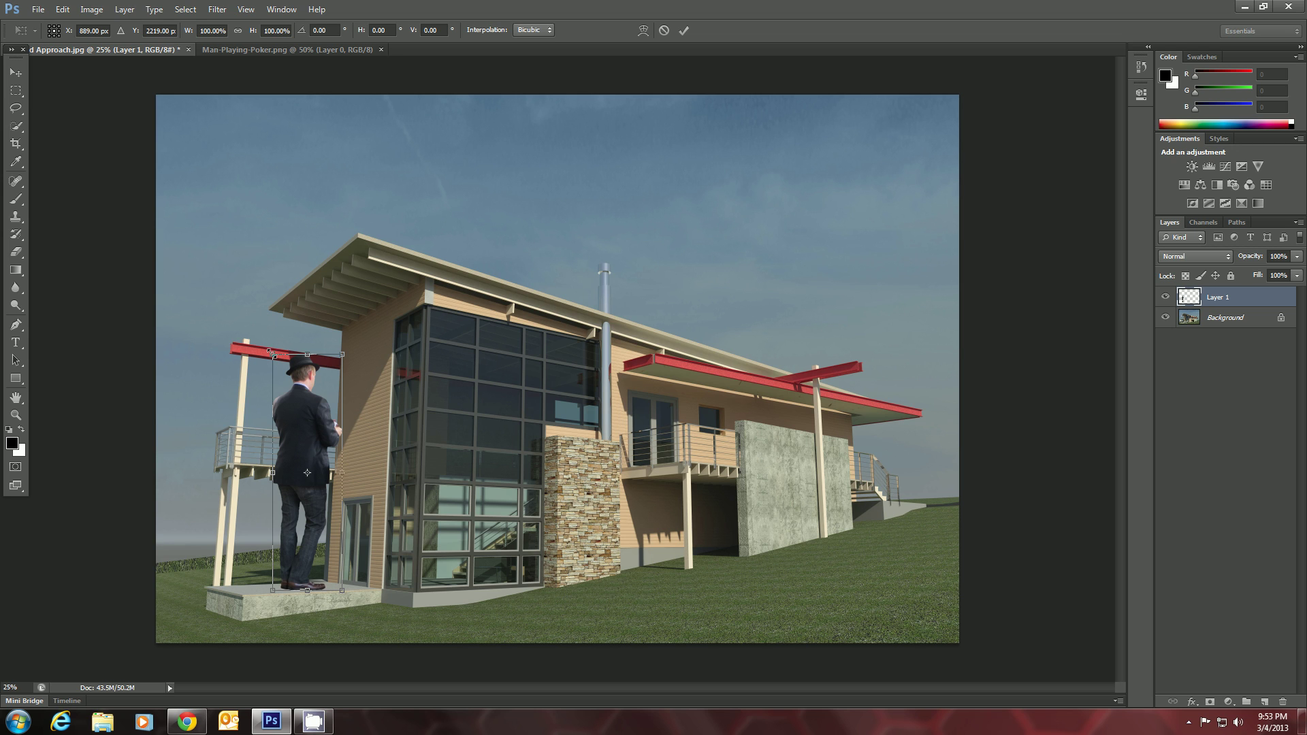
left_click_drag(270, 353, 310, 514)
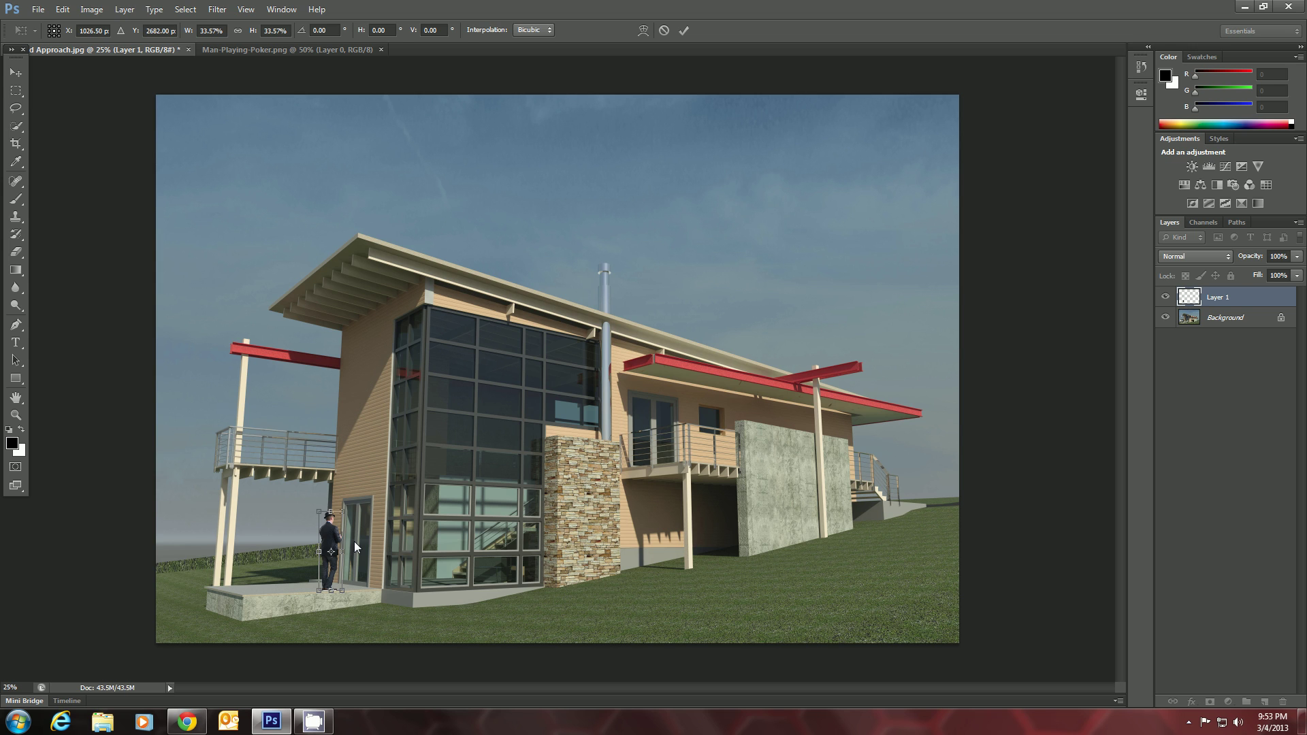
key("Return")
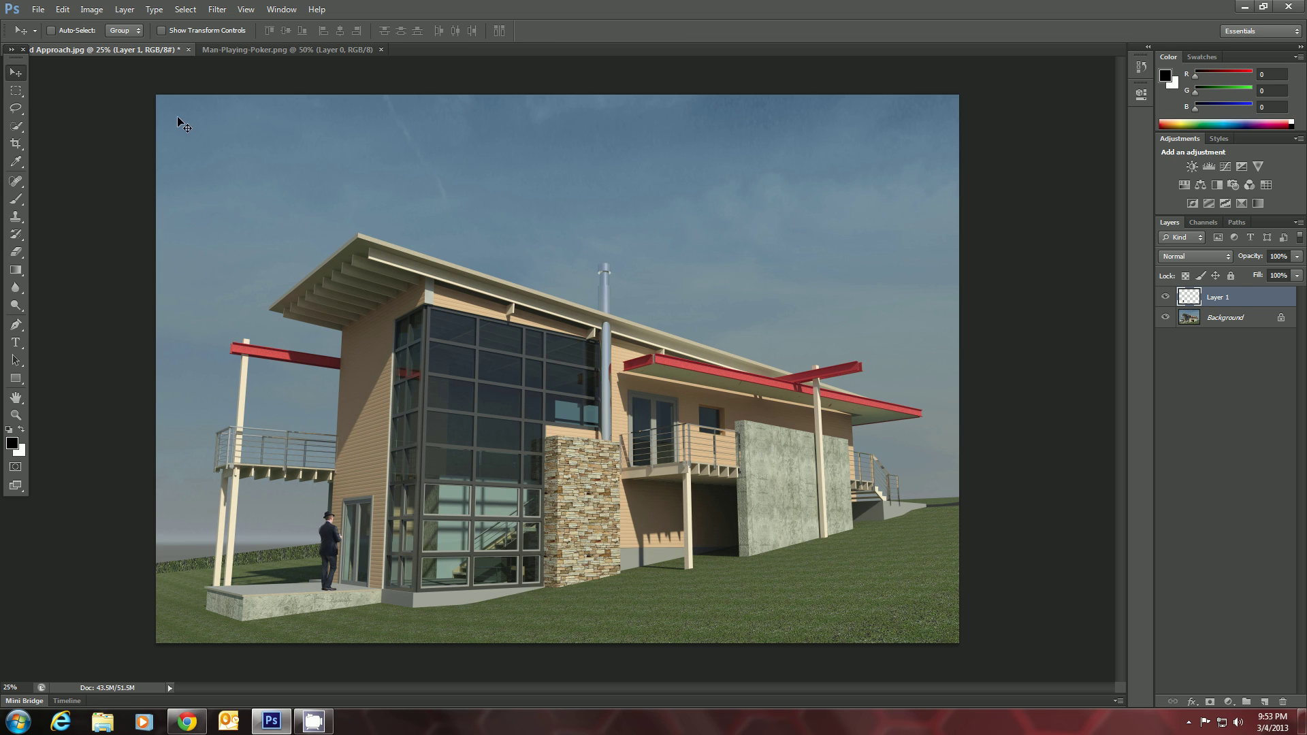
- Apply legacy Brightness/Contrast with Brightness -100 and Contrast -100 to the man
left_click(93, 11)
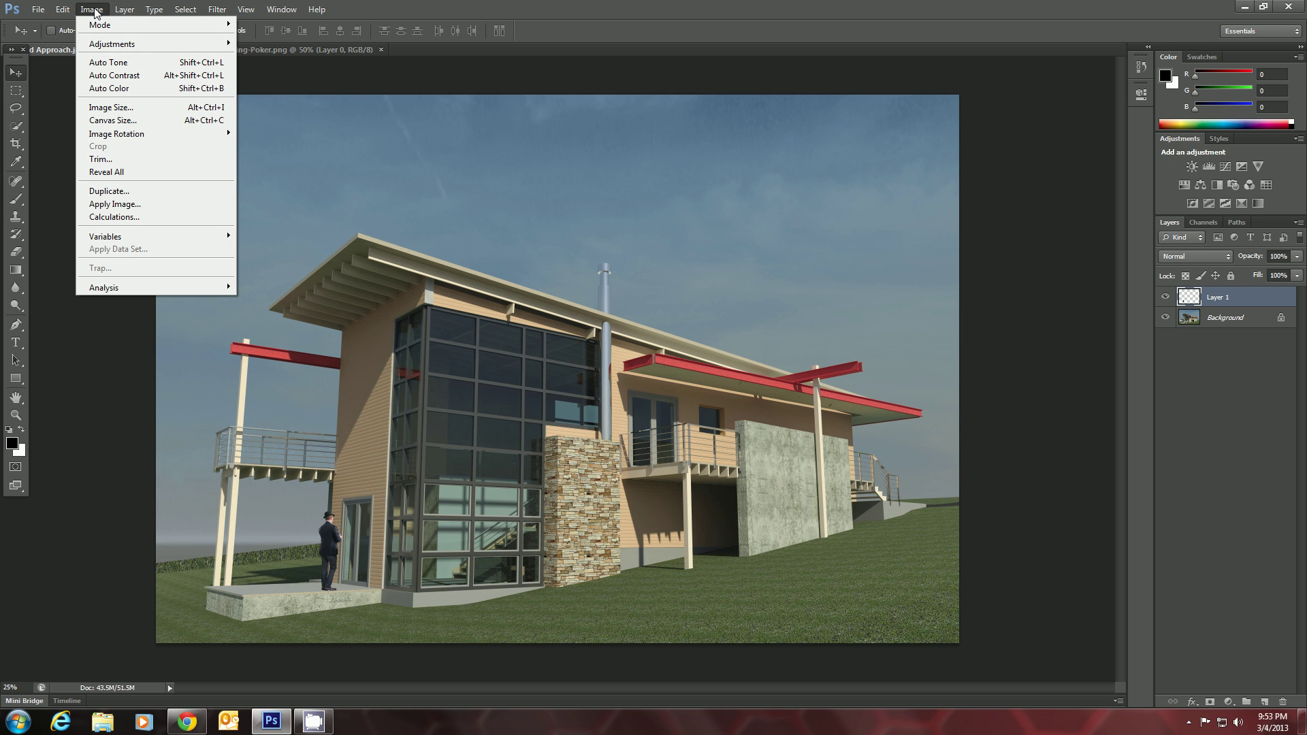
mouse_move(97, 44)
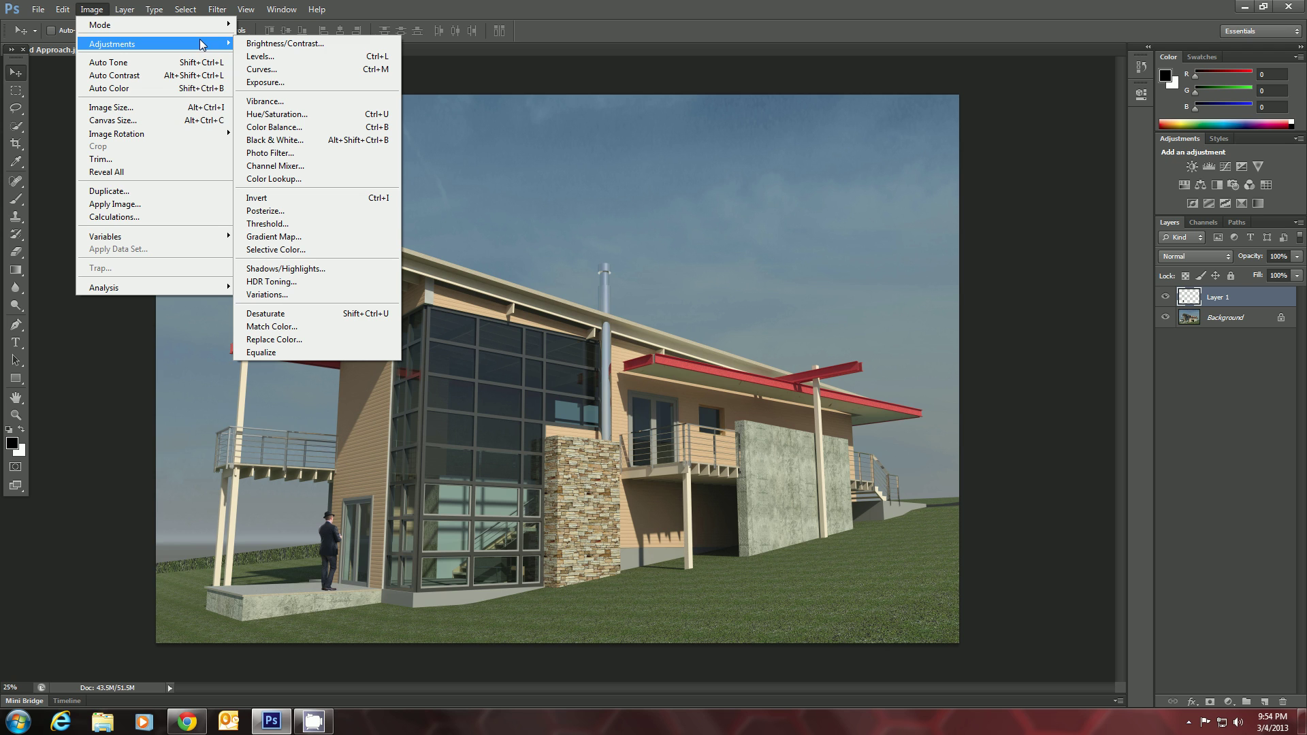
left_click(264, 45)
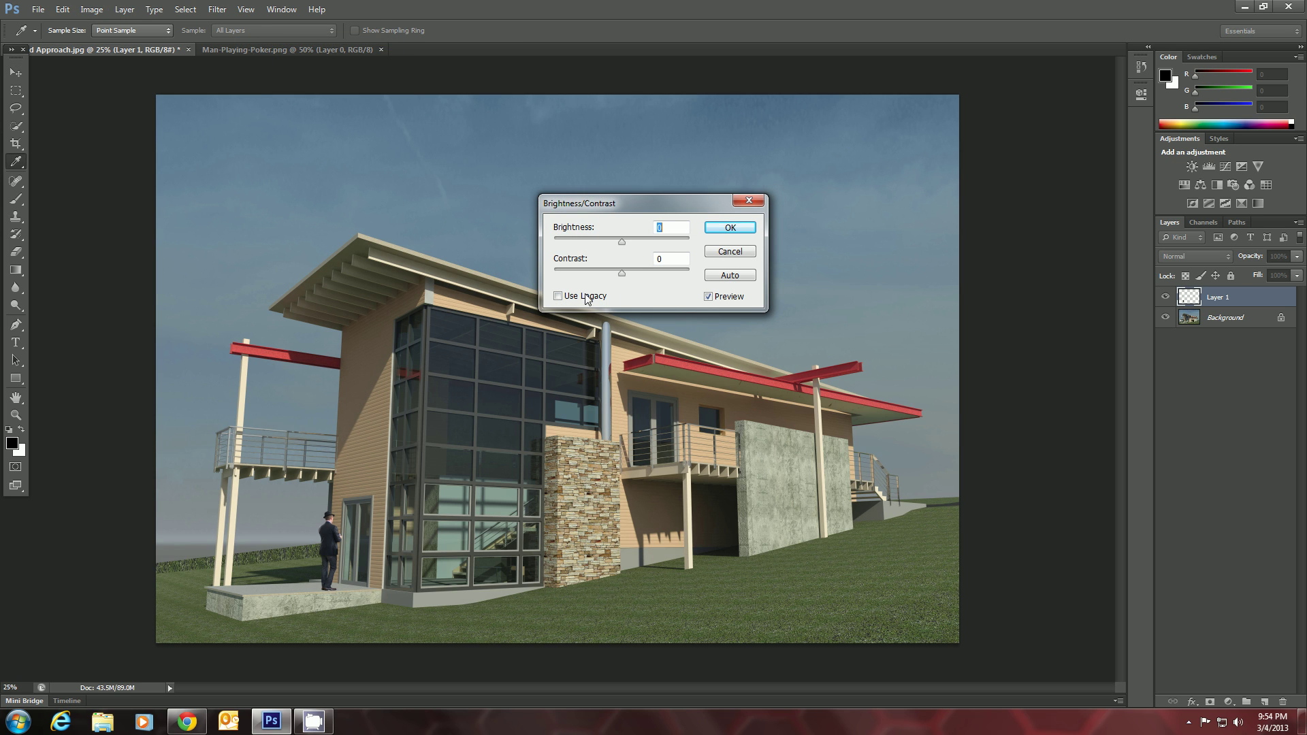
left_click(586, 296)
left_click_drag(620, 271, 554, 273)
left_click_drag(621, 241, 552, 249)
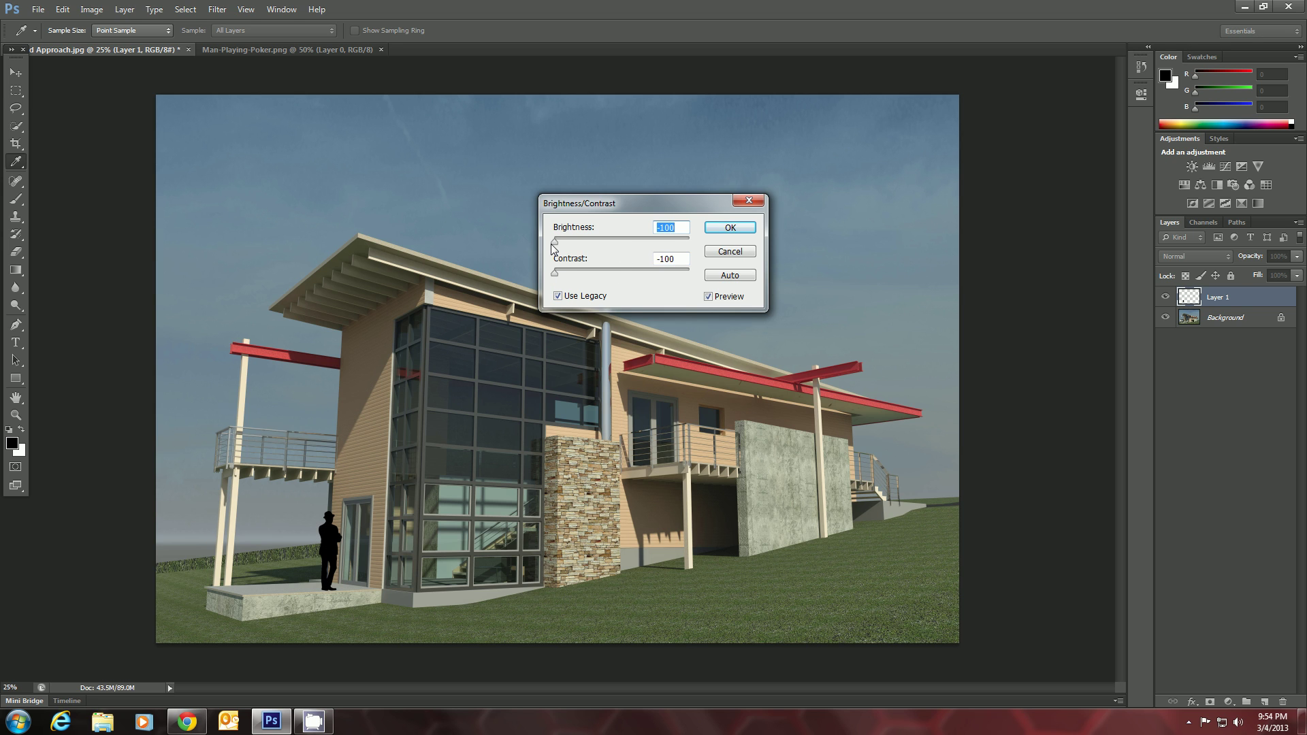
left_click(729, 228)
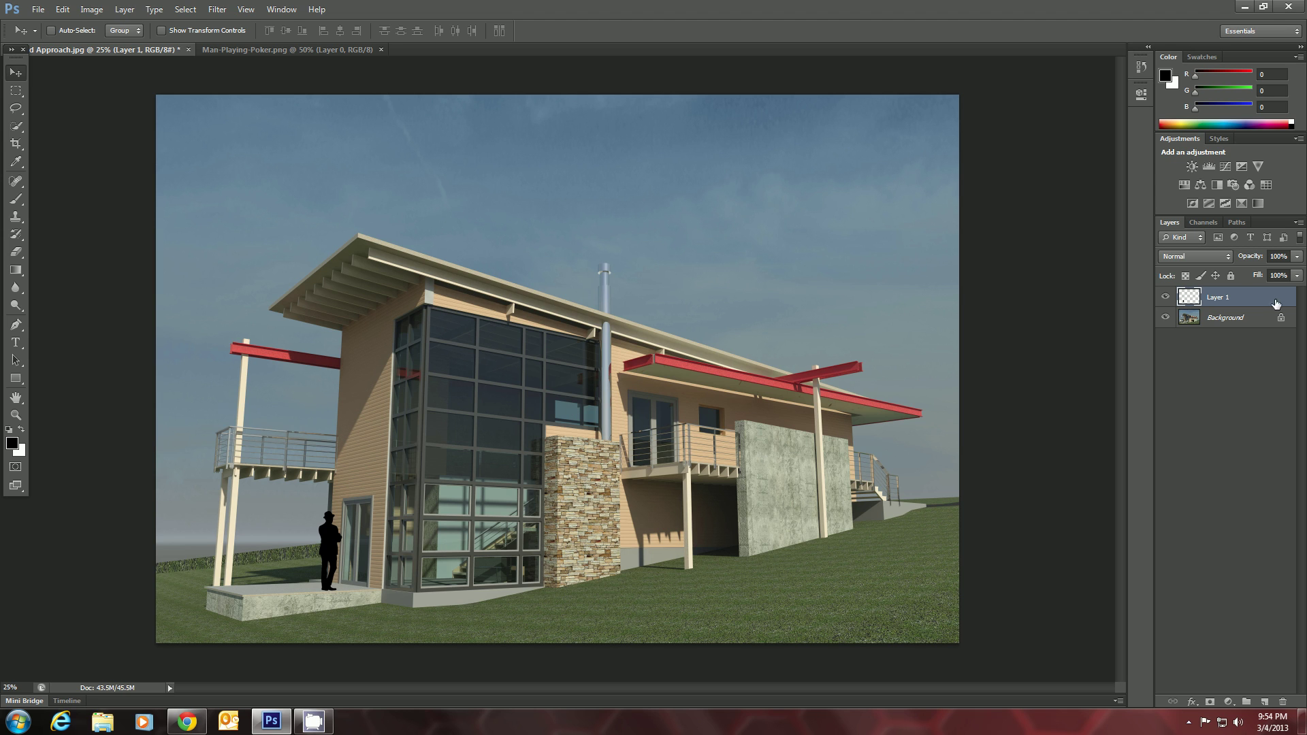
- Set Layer 1, the silhouette, to 74% opacity
left_click(1296, 256)
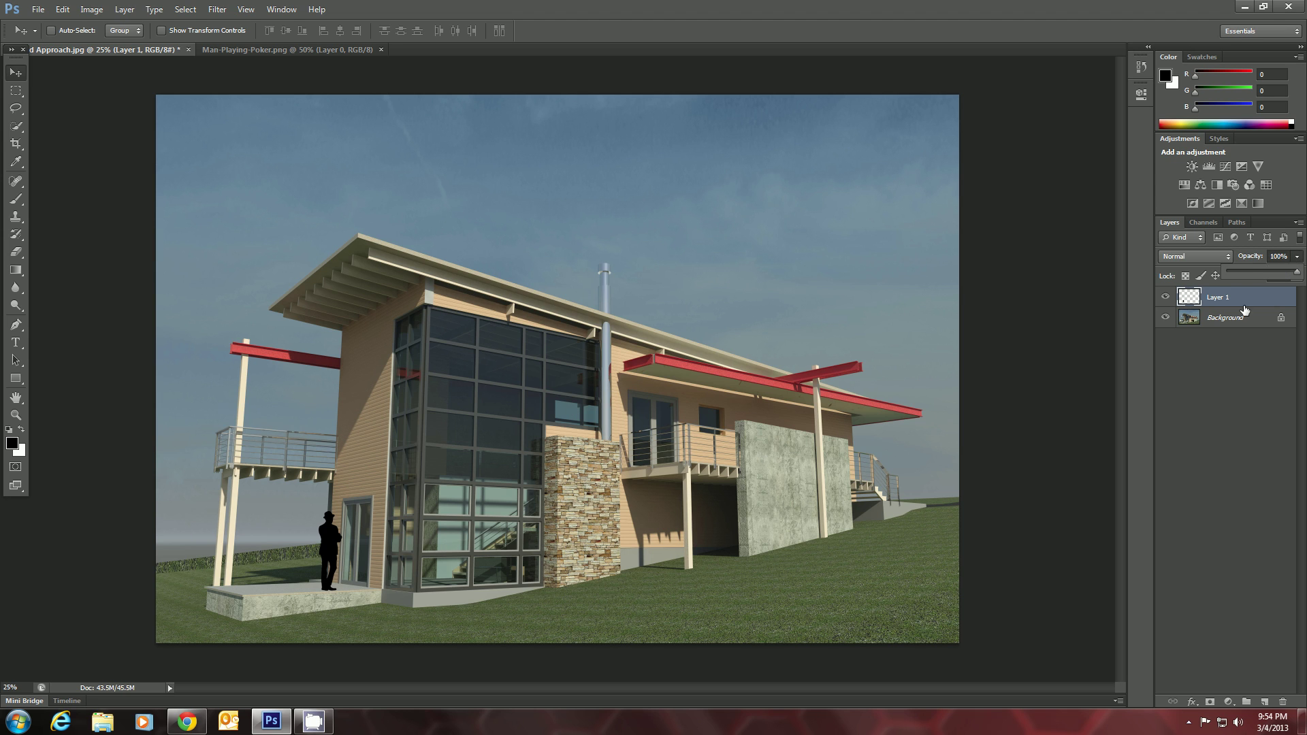
left_click(1230, 390)
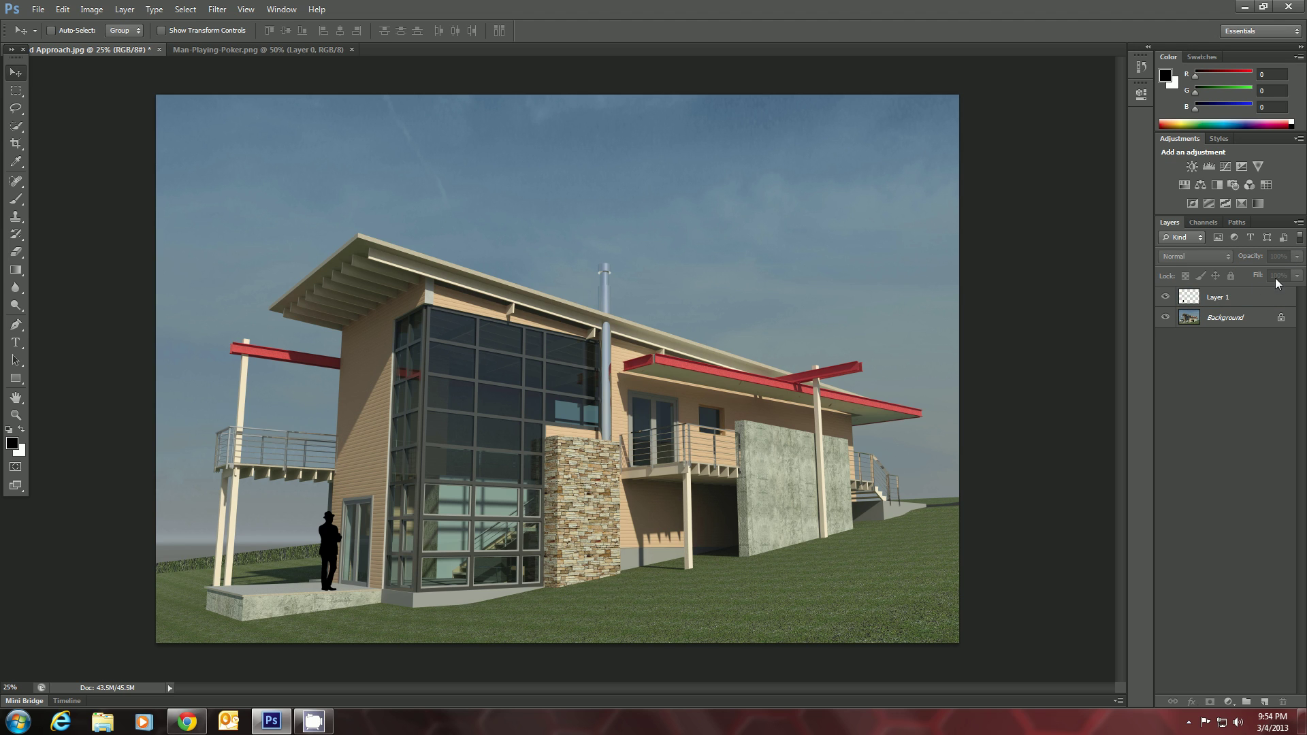
left_click(1210, 305)
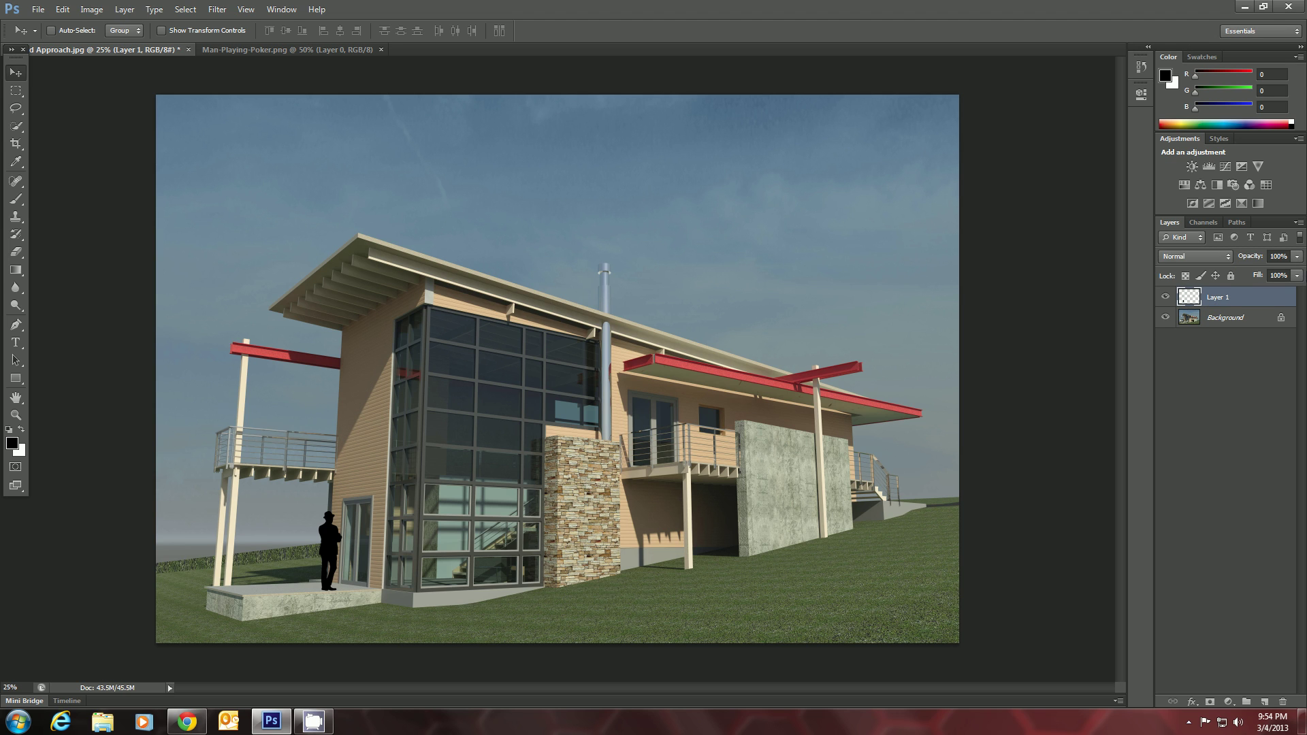
left_click(1296, 256)
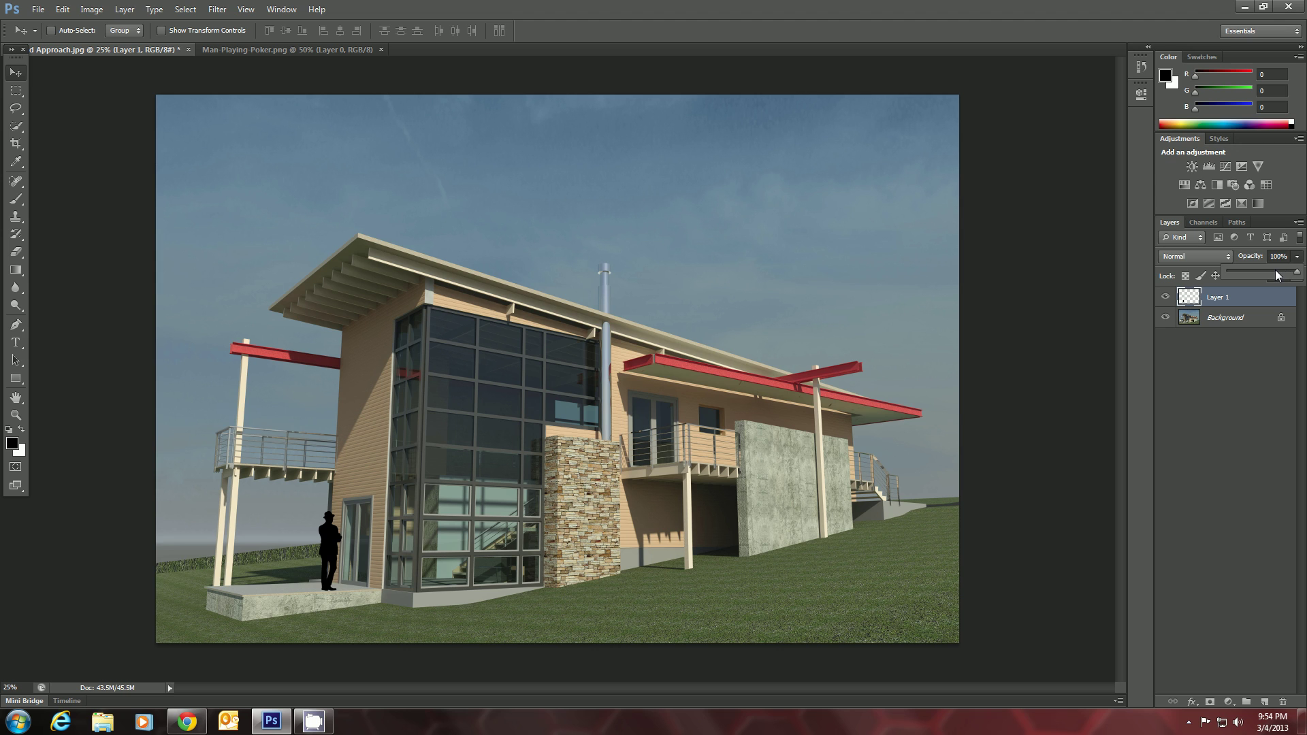
left_click(1276, 274)
left_click_drag(1276, 274, 1279, 273)
left_click(1213, 382)
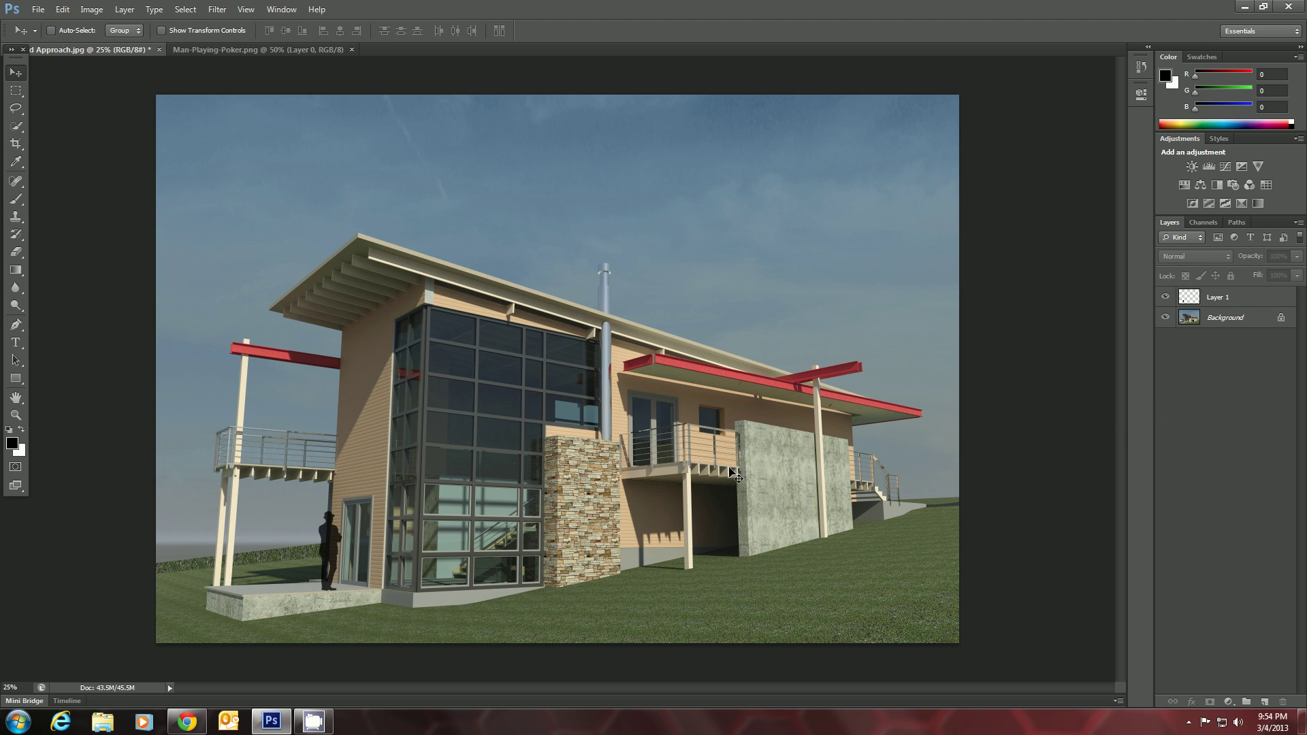
left_click(1214, 301)
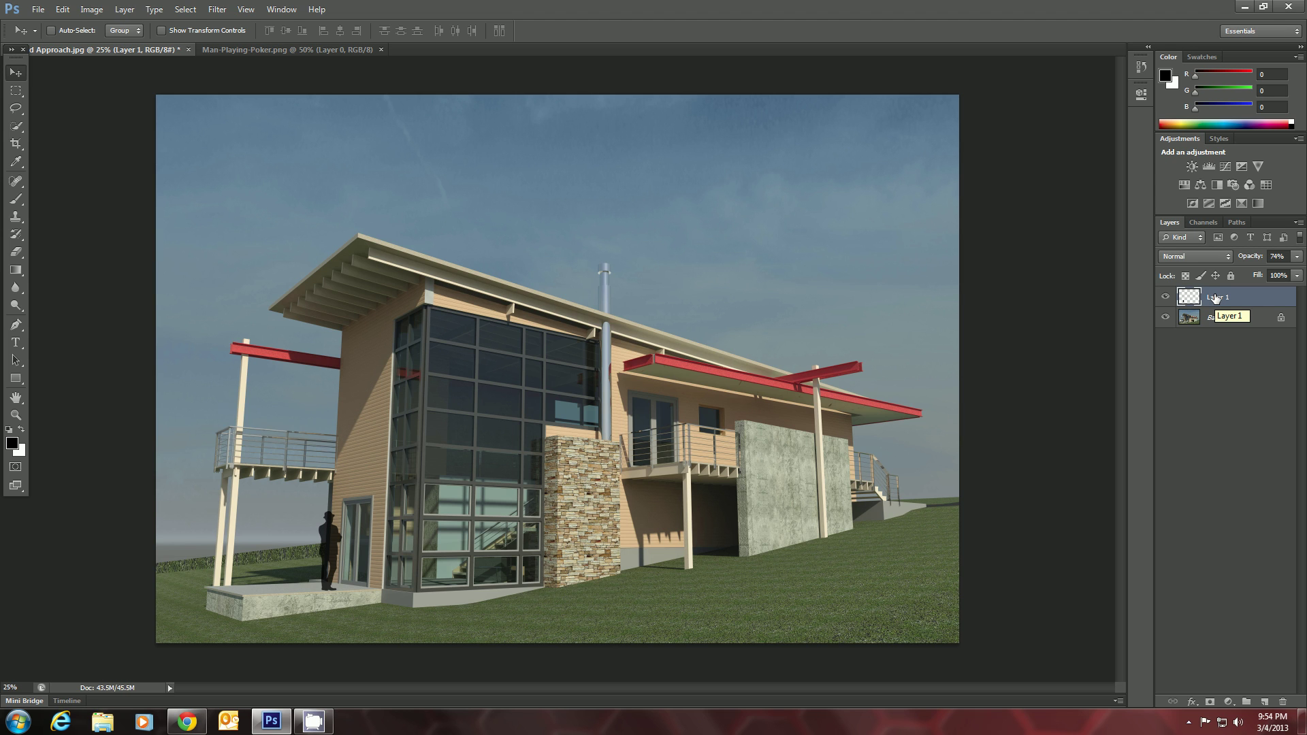
- Duplicate Layer 1 as a new layer named 'shdaow'
right_click(1215, 297)
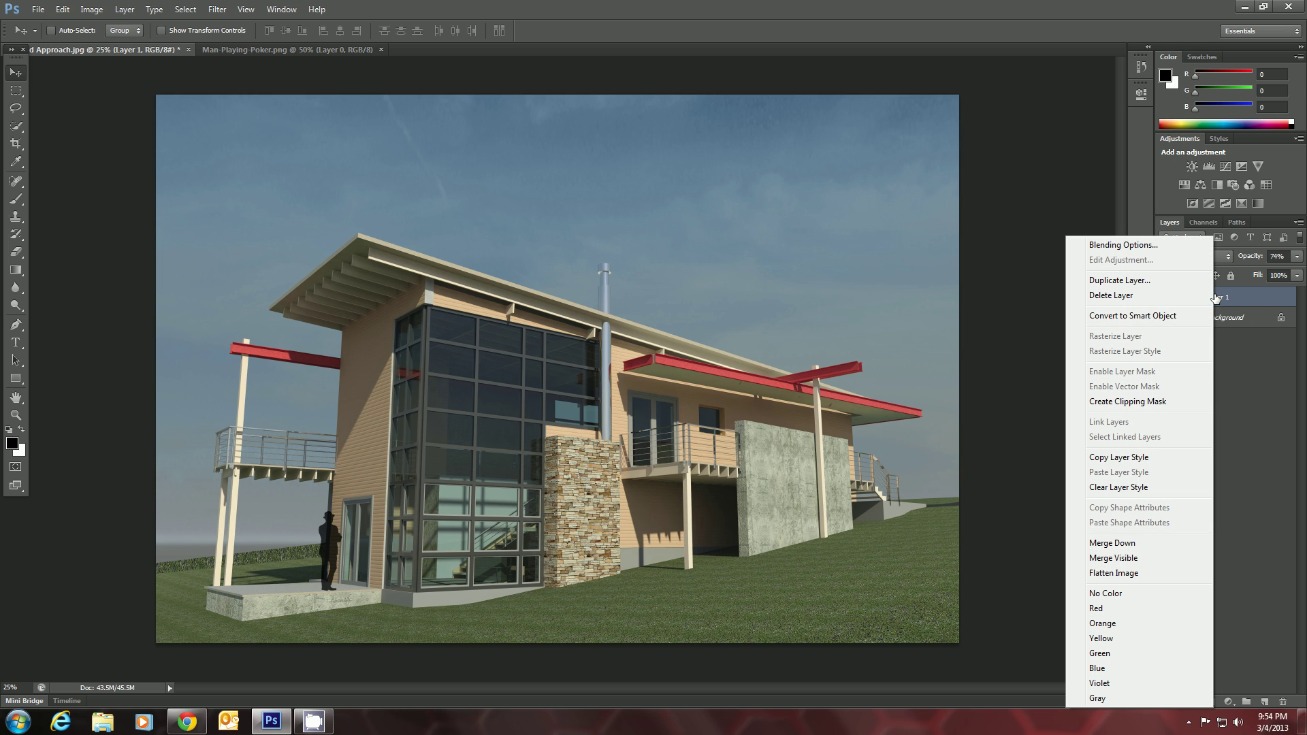
left_click(1155, 281)
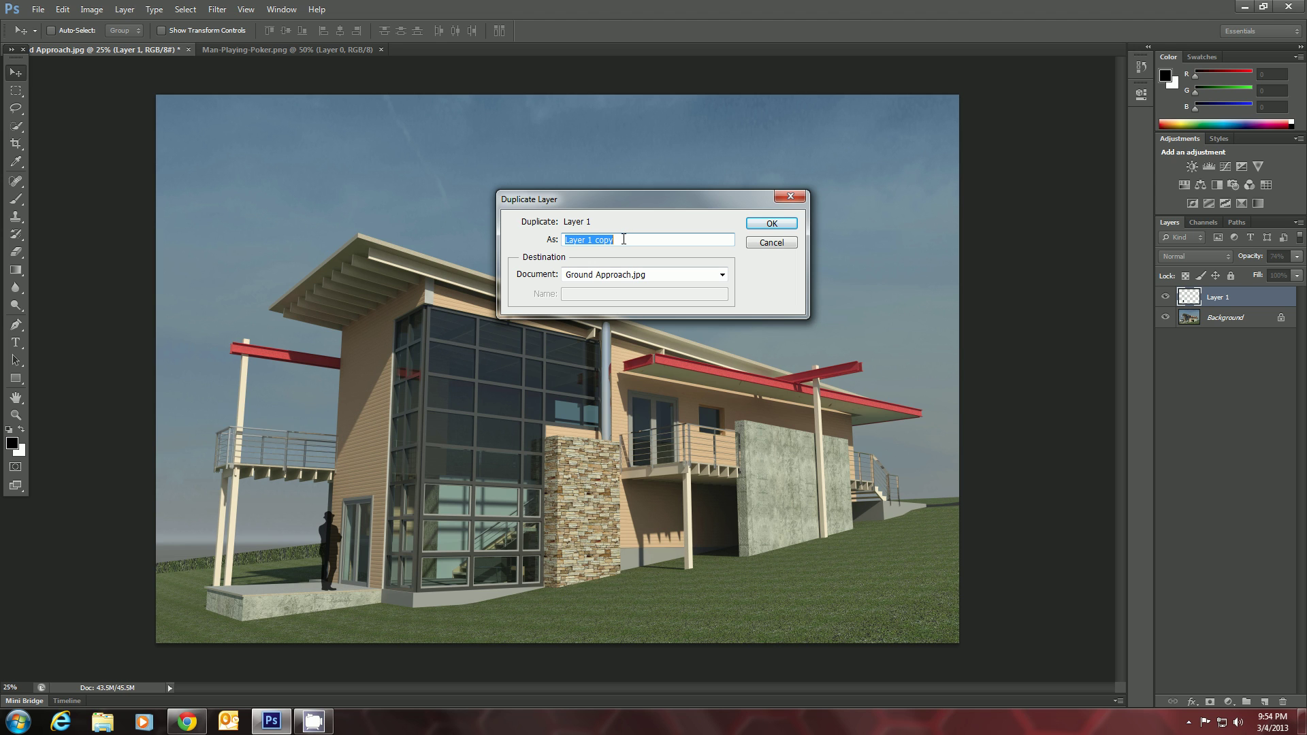
type("shdaow")
left_click(770, 223)
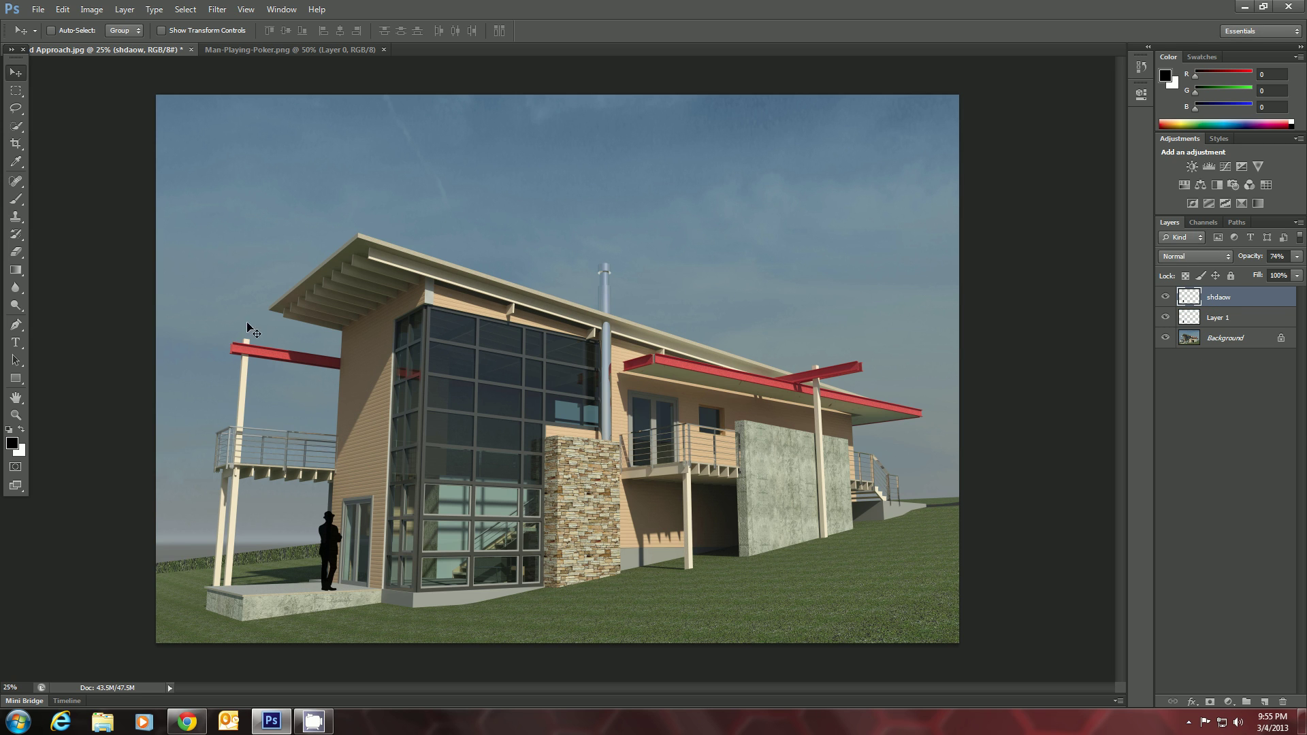
- Shift the shdaow layer slightly left of the figure and lower its opacity to 50%
left_click_drag(332, 547, 316, 542)
left_click_drag(1296, 262, 1271, 278)
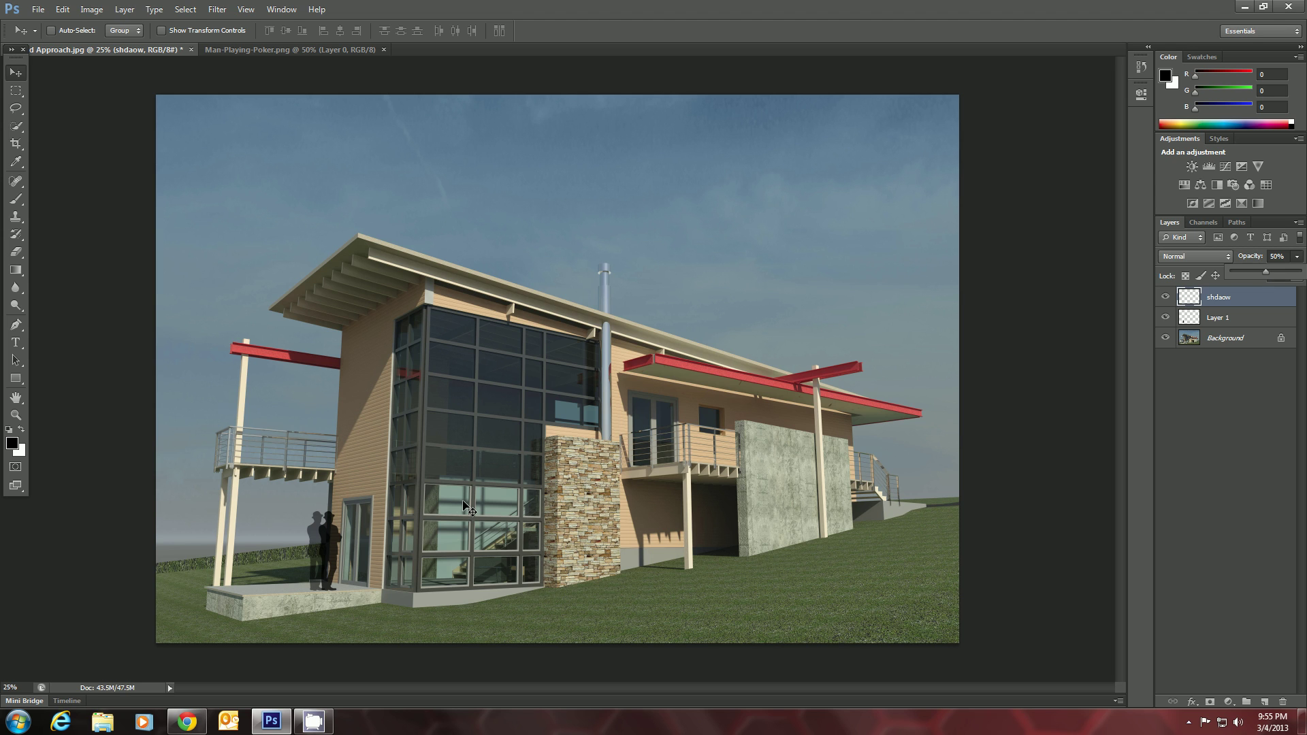
left_click(1222, 298)
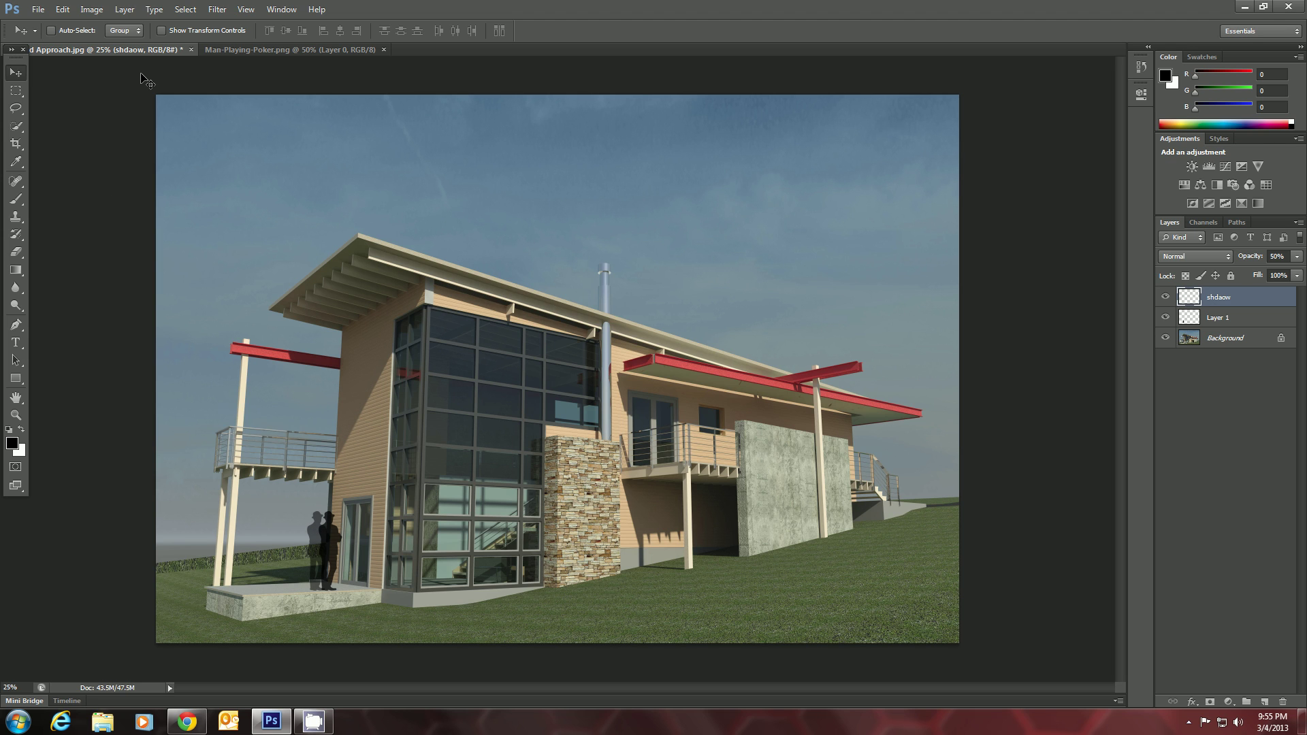
- Skew the figure's shadow copy flat across the patio from his feet, commit it, and fit the house on screen
left_click(161, 30)
left_click_drag(317, 510, 263, 581)
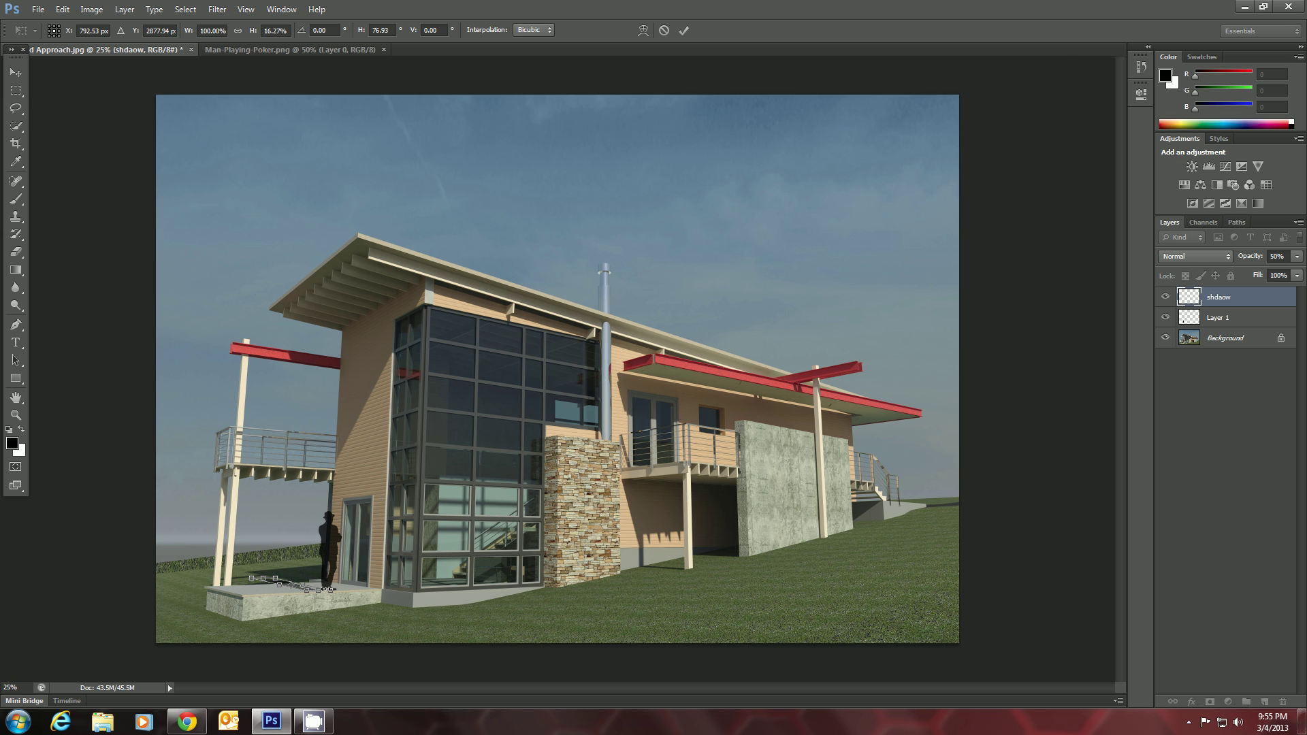
scroll(332, 584, "up", 5)
scroll(338, 592, "up", 1)
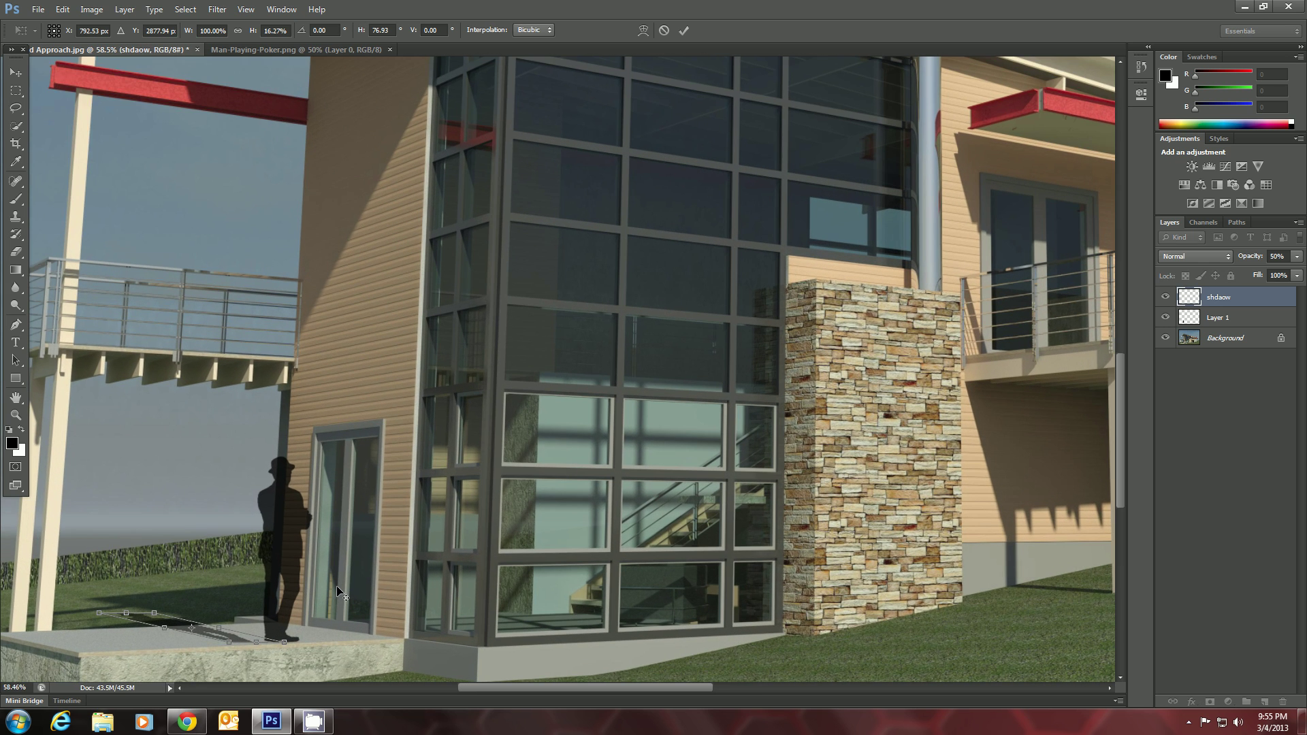
scroll(332, 588, "up", 3)
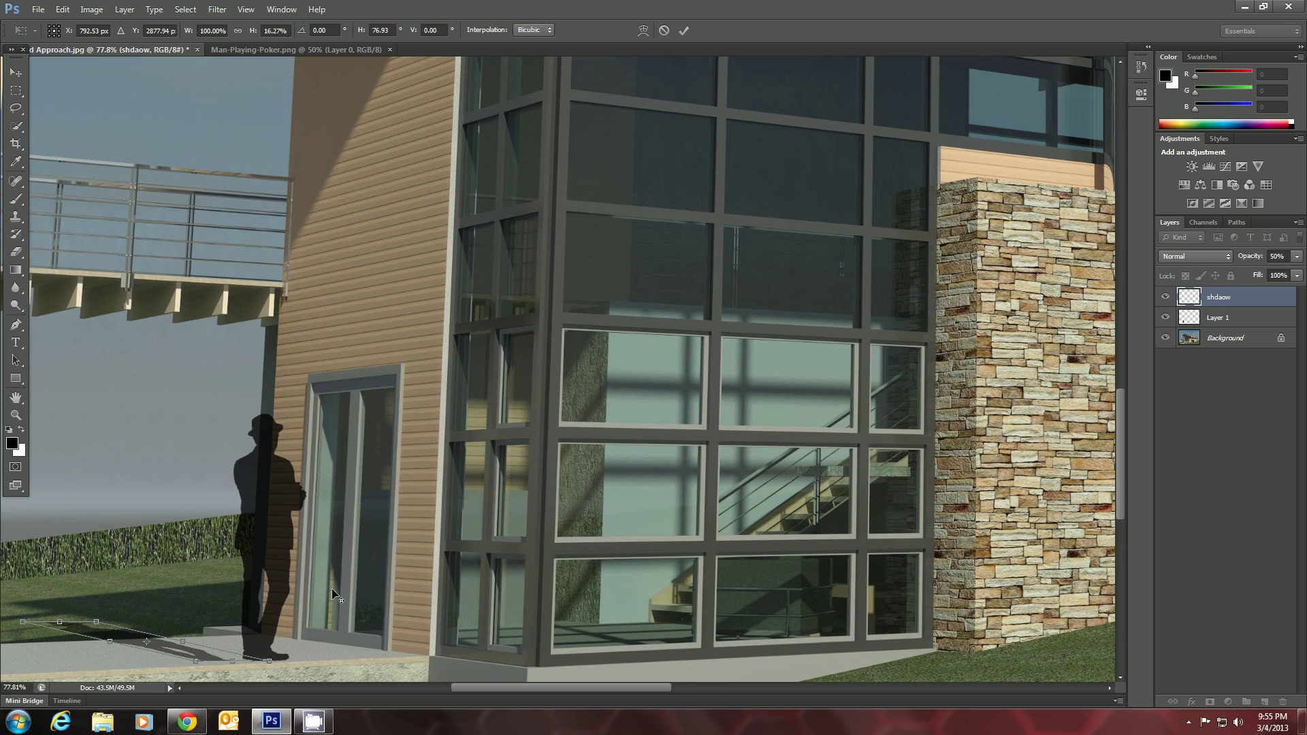
left_click_drag(486, 685, 434, 685)
scroll(568, 574, "down", 2)
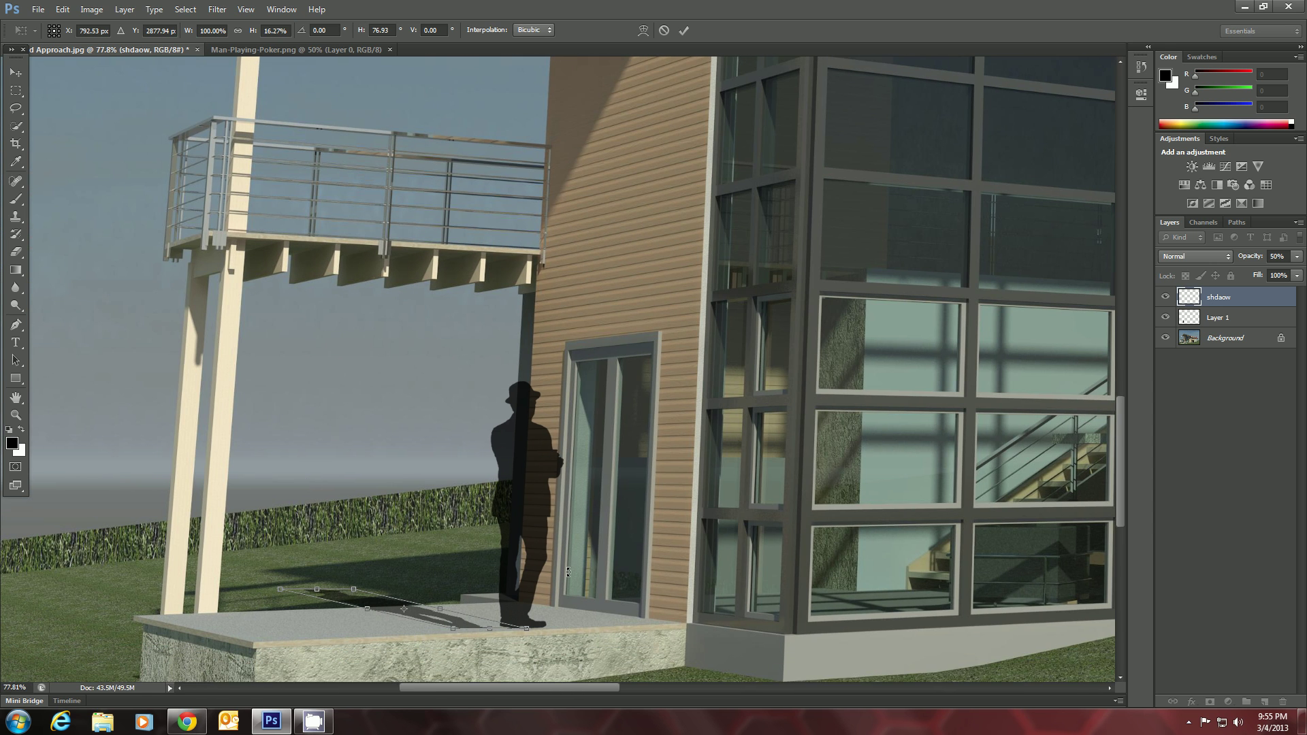
scroll(568, 574, "down", 1)
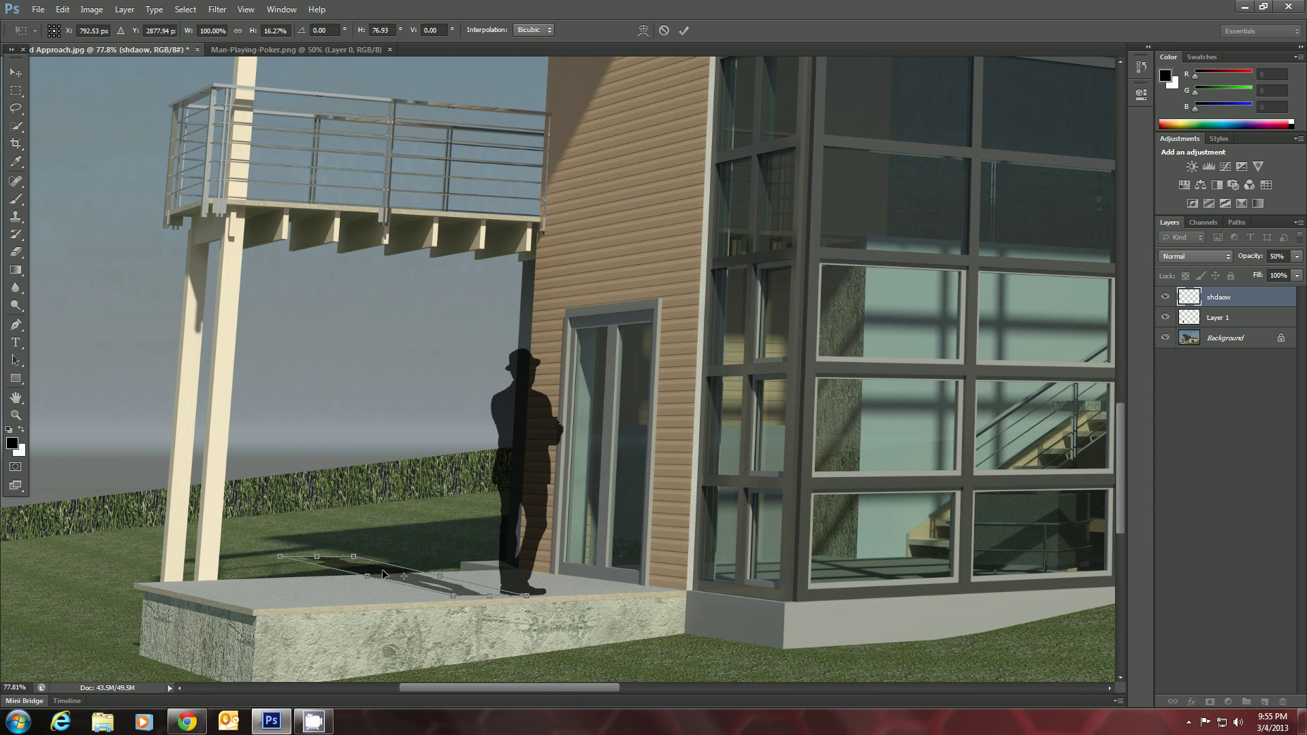
left_click_drag(386, 572, 430, 570)
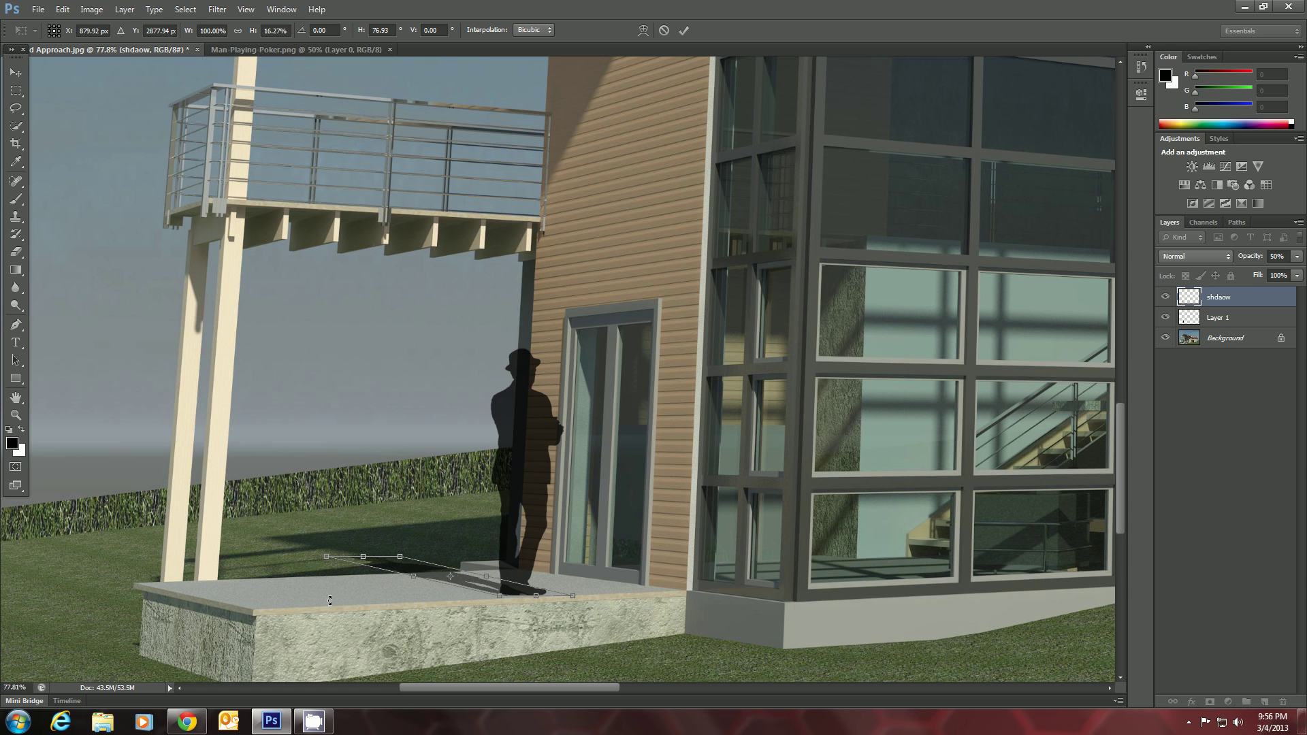
key("Return")
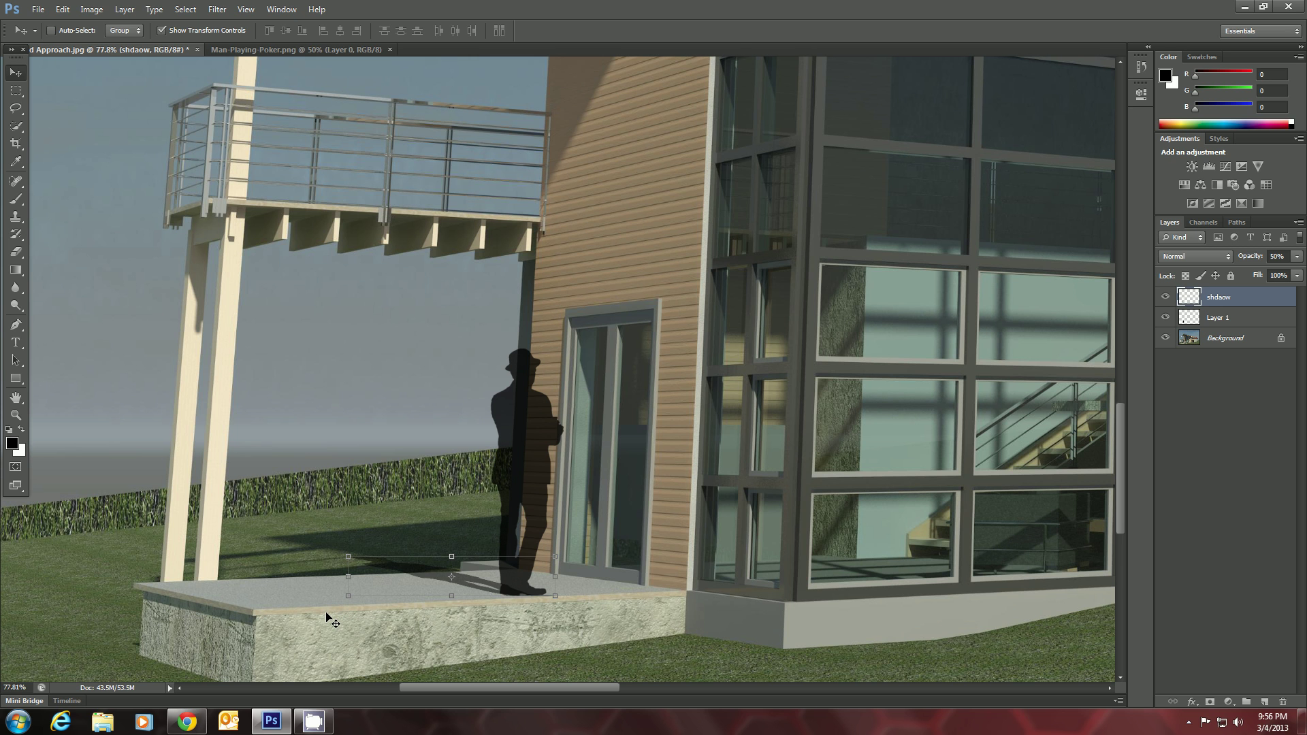
key("ctrl+0")
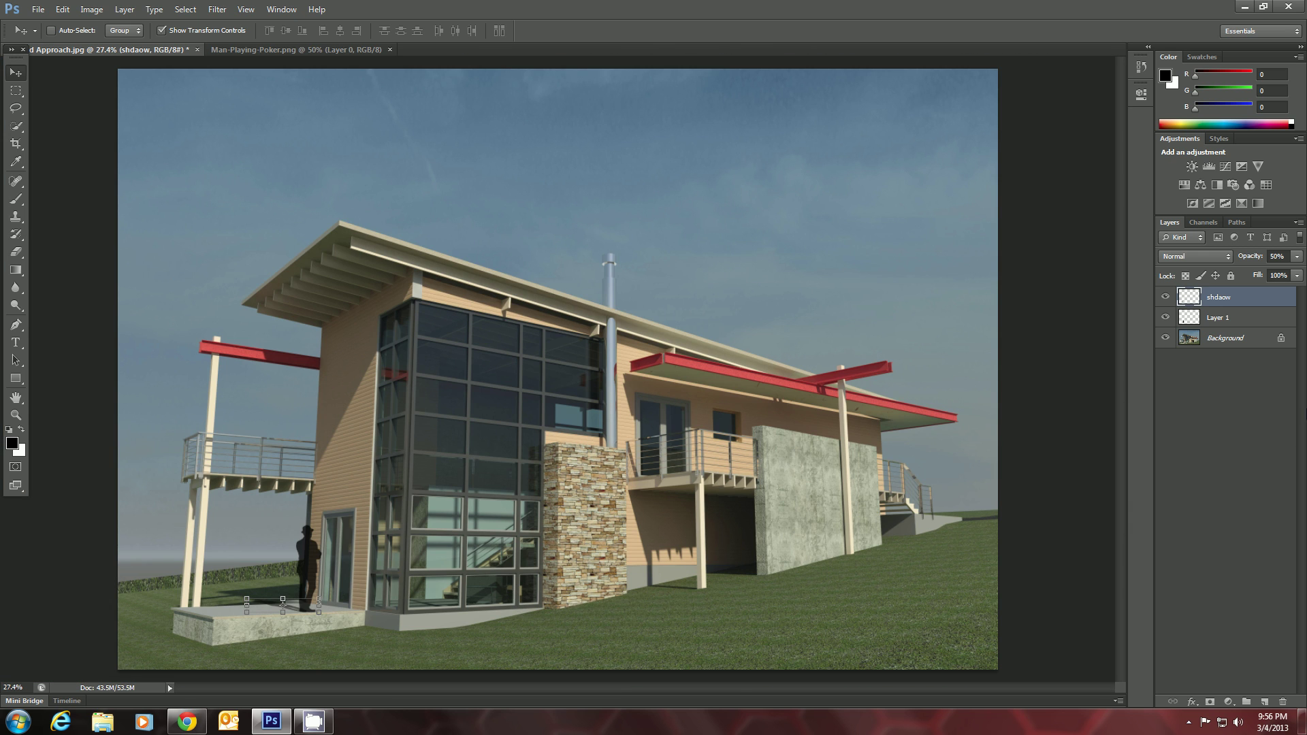
left_click(1225, 340)
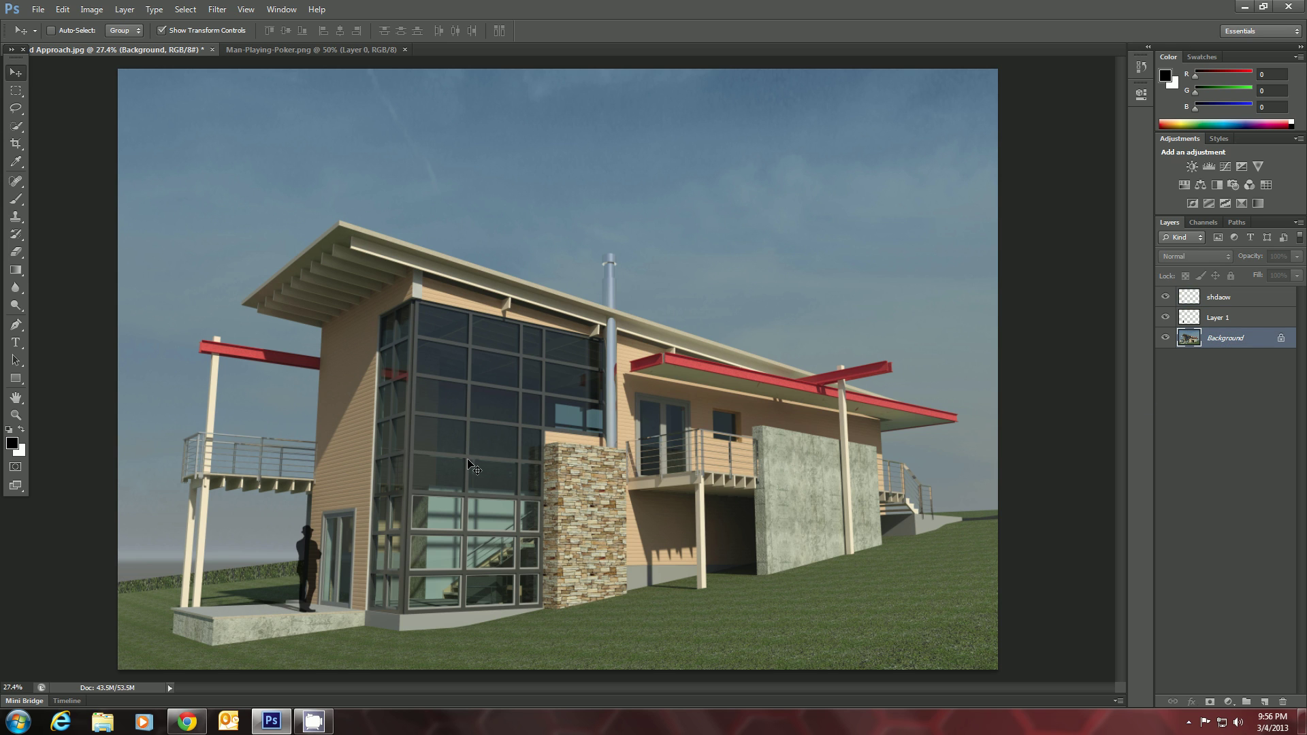
- In Chrome, go from the Man Playing Poker page to the Another Tree page under Plants
left_click(189, 726)
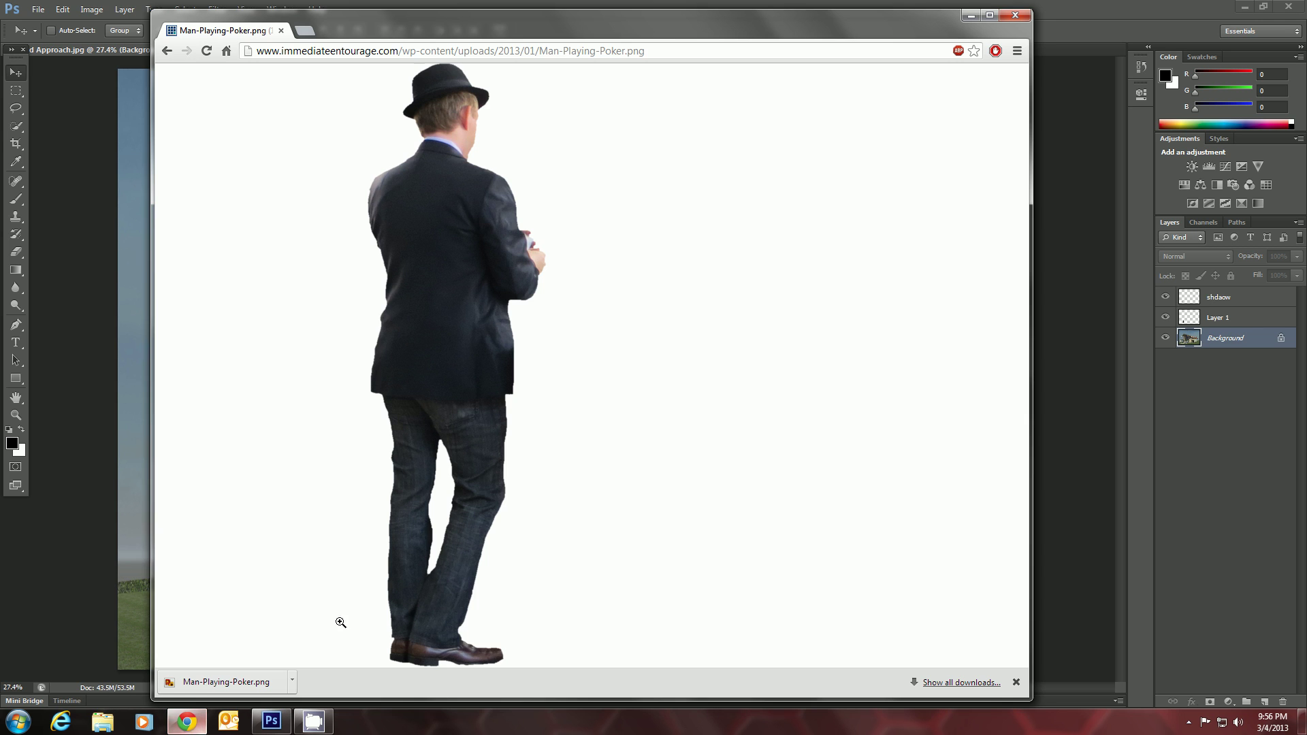
left_click(167, 52)
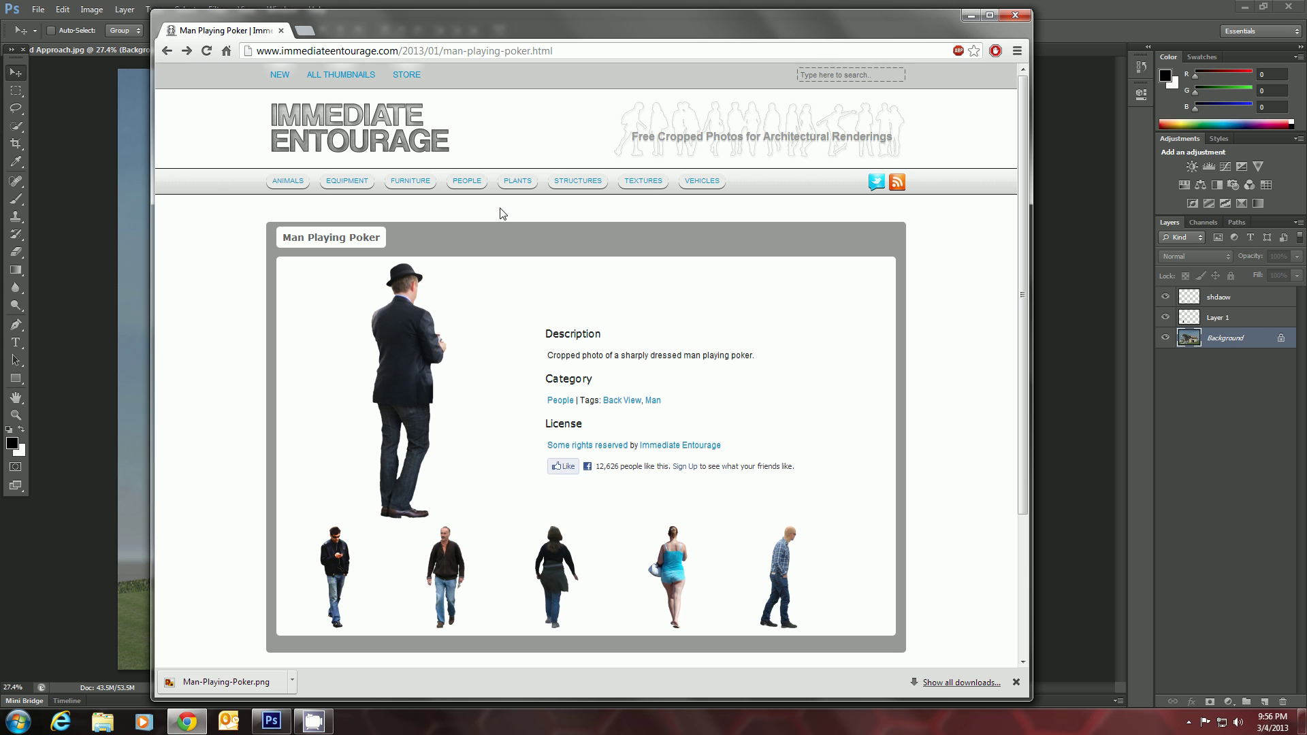
left_click(518, 183)
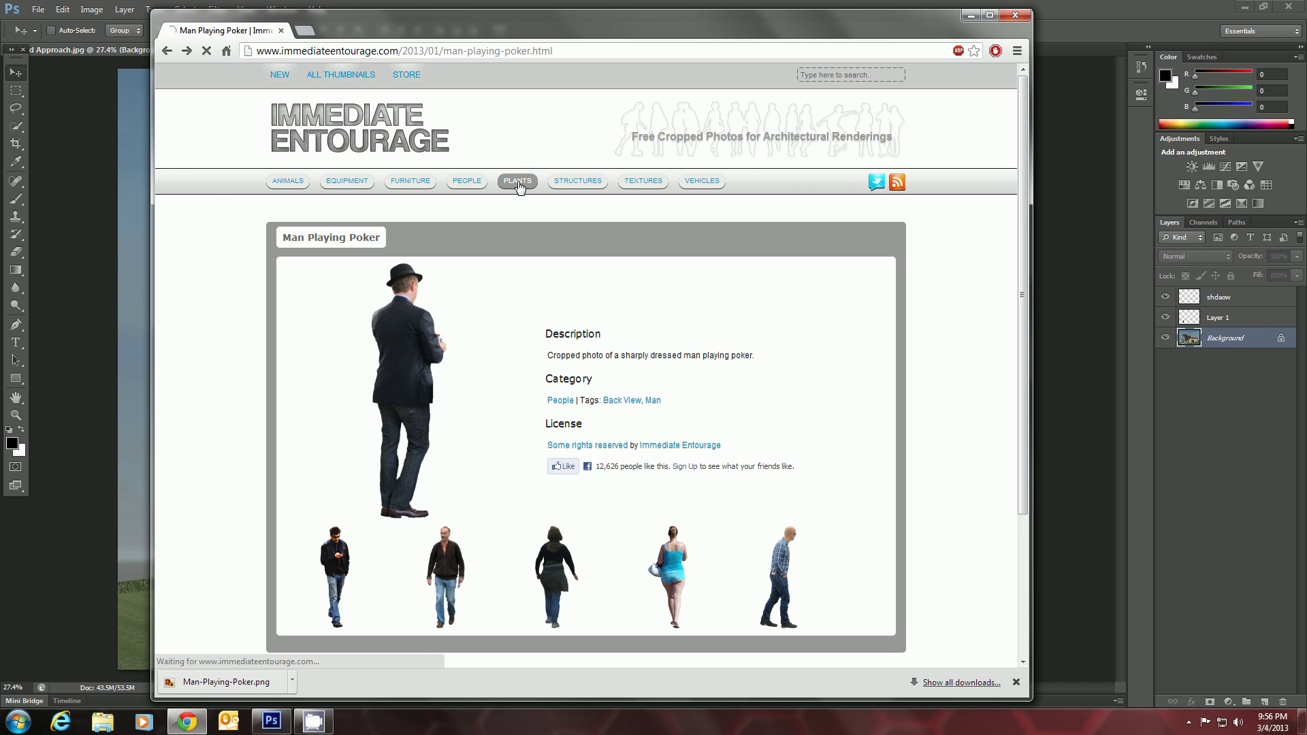
scroll(469, 419, "down", 9)
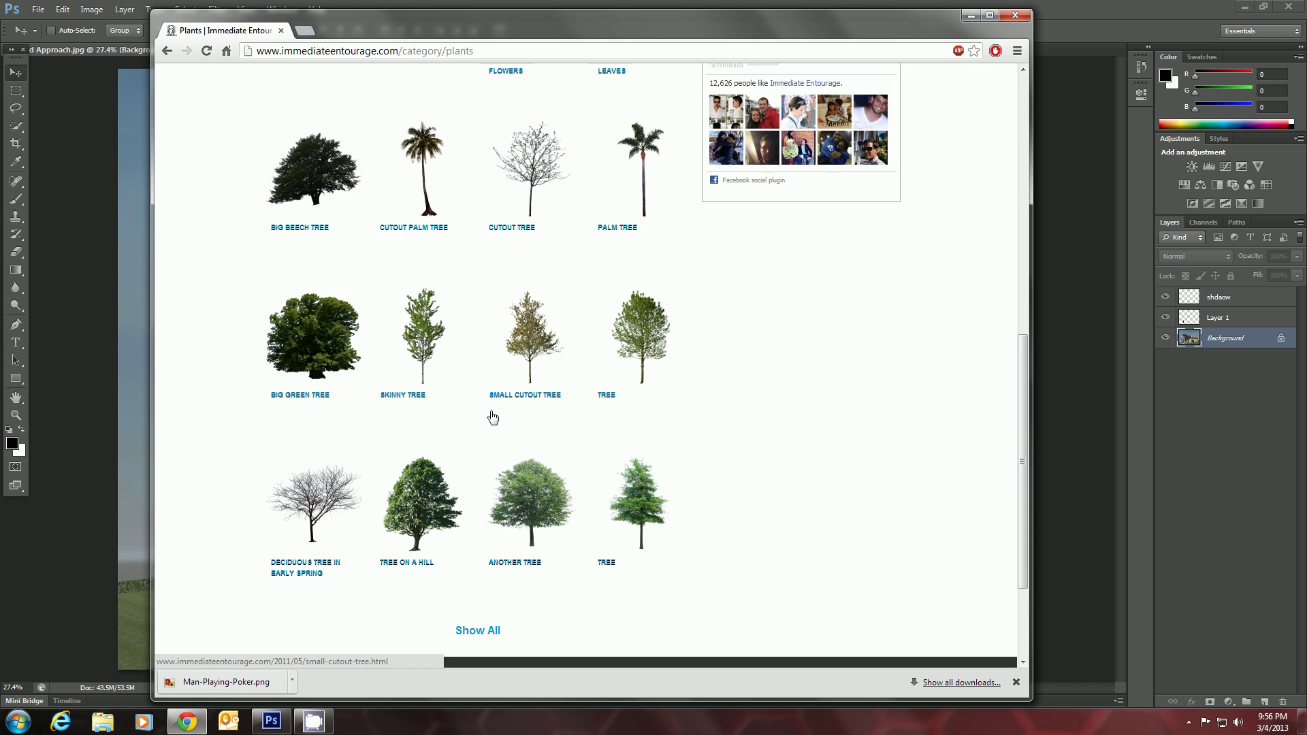
left_click(537, 485)
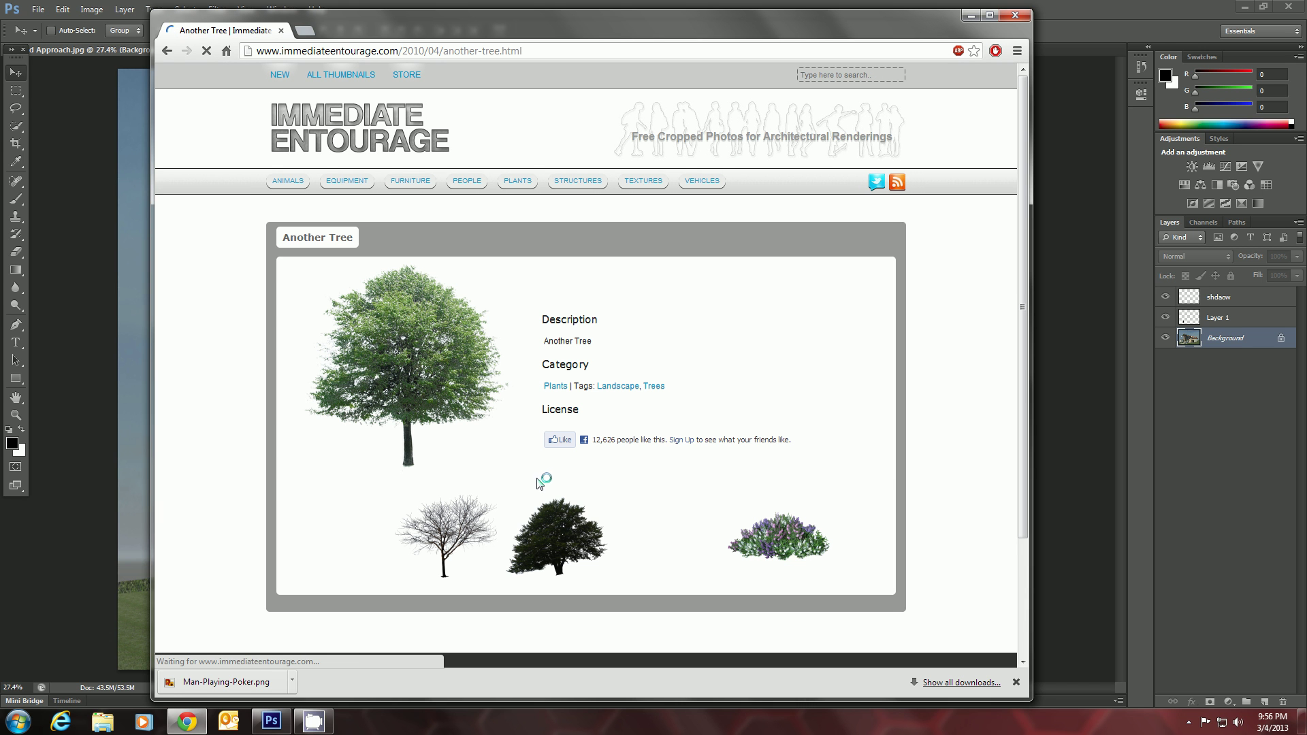
- Save the full-size Another Tree image to the Desktop as Another+Tree.png
left_click(411, 375)
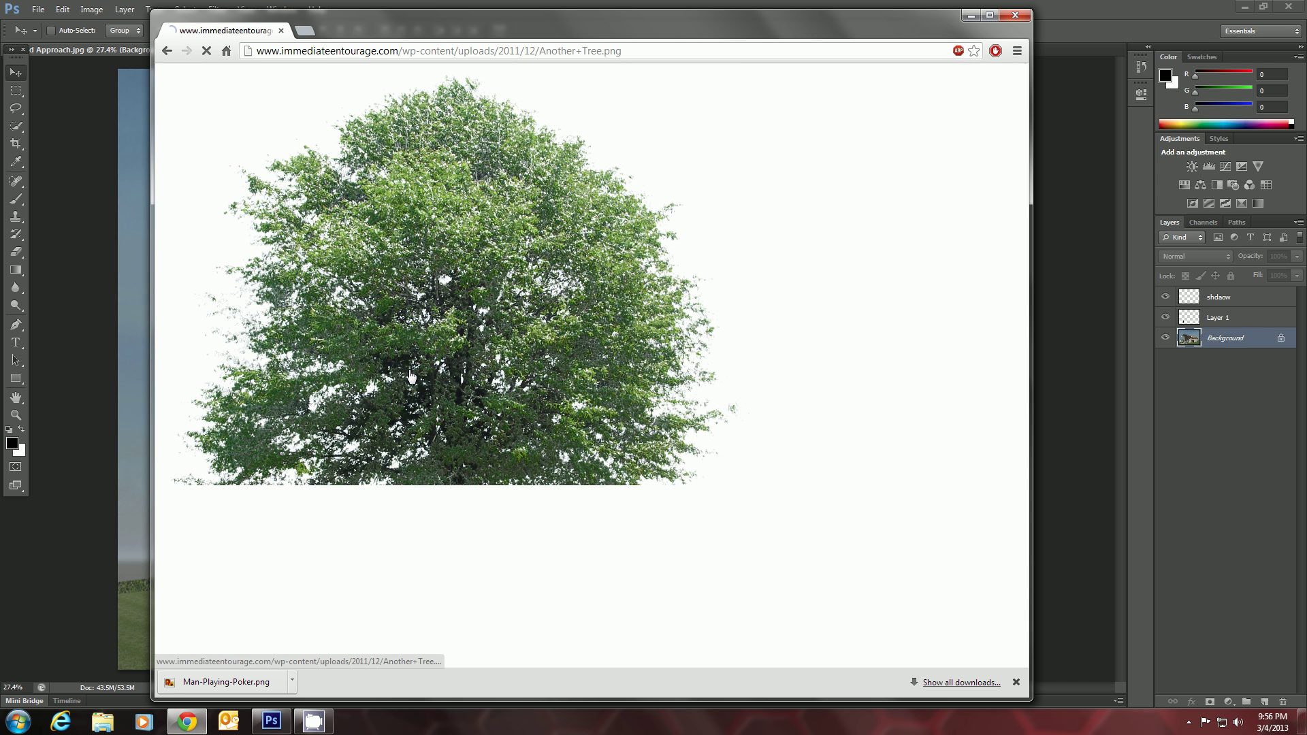
right_click(437, 319)
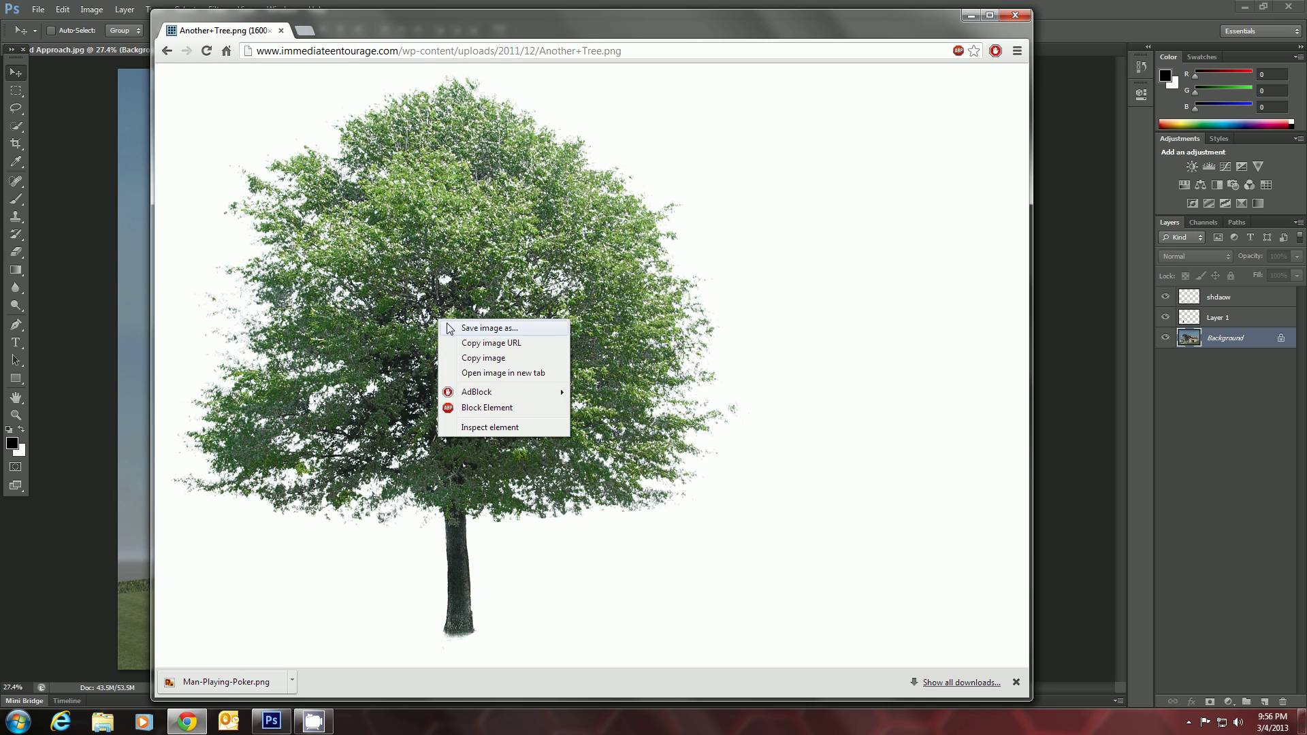
left_click(487, 328)
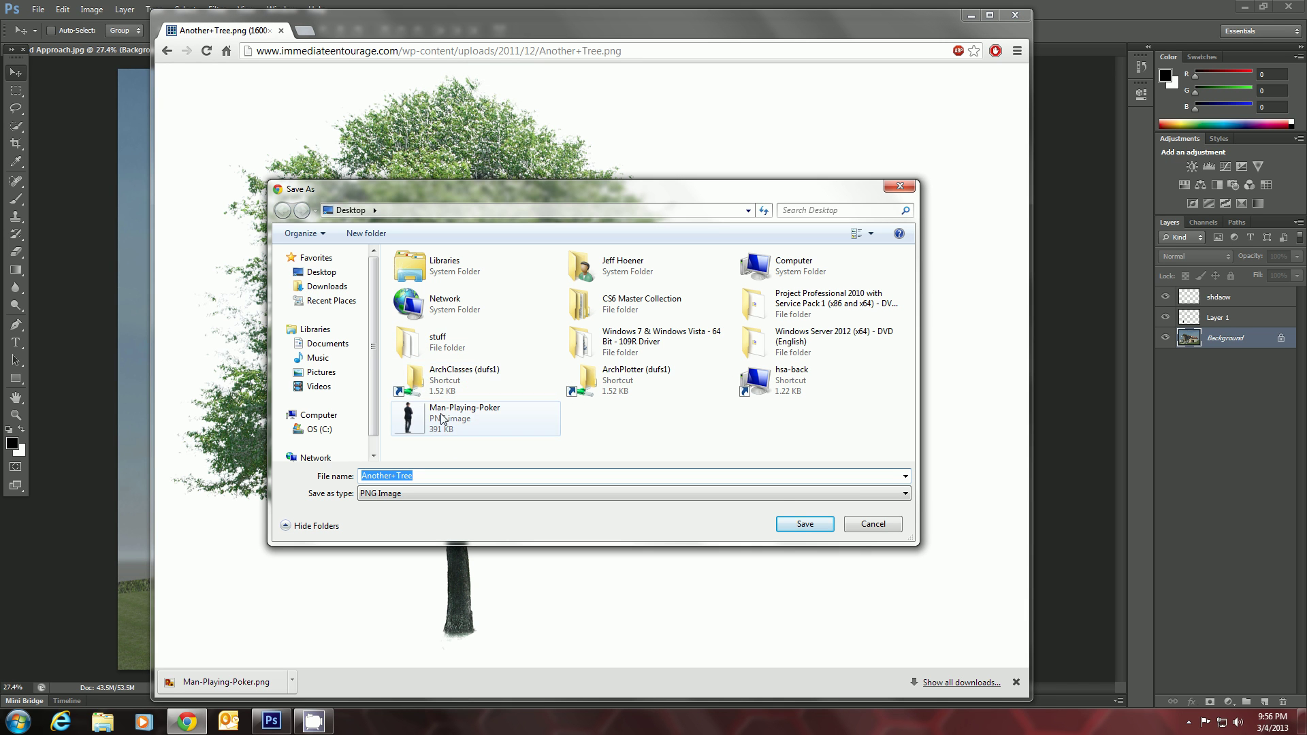
left_click(799, 525)
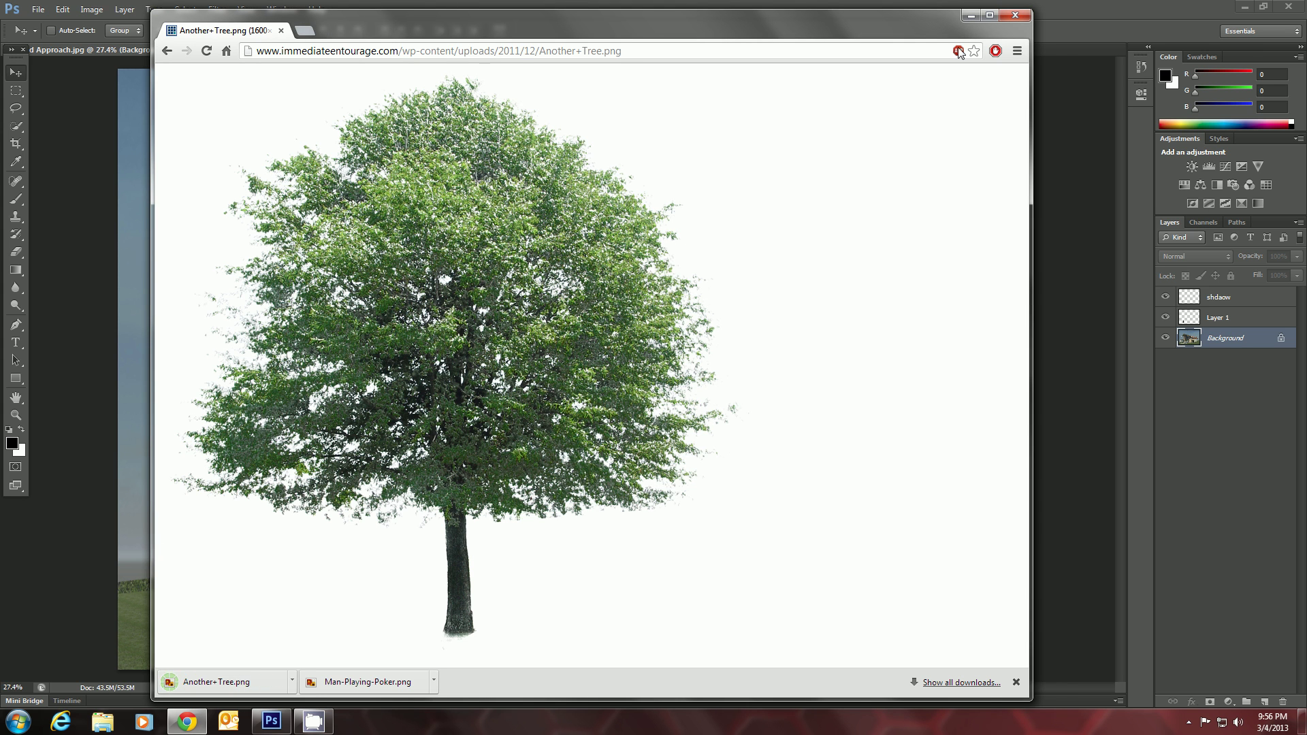
- Minimize Chrome and open Another+Tree.png from the Desktop in Photoshop
left_click(969, 16)
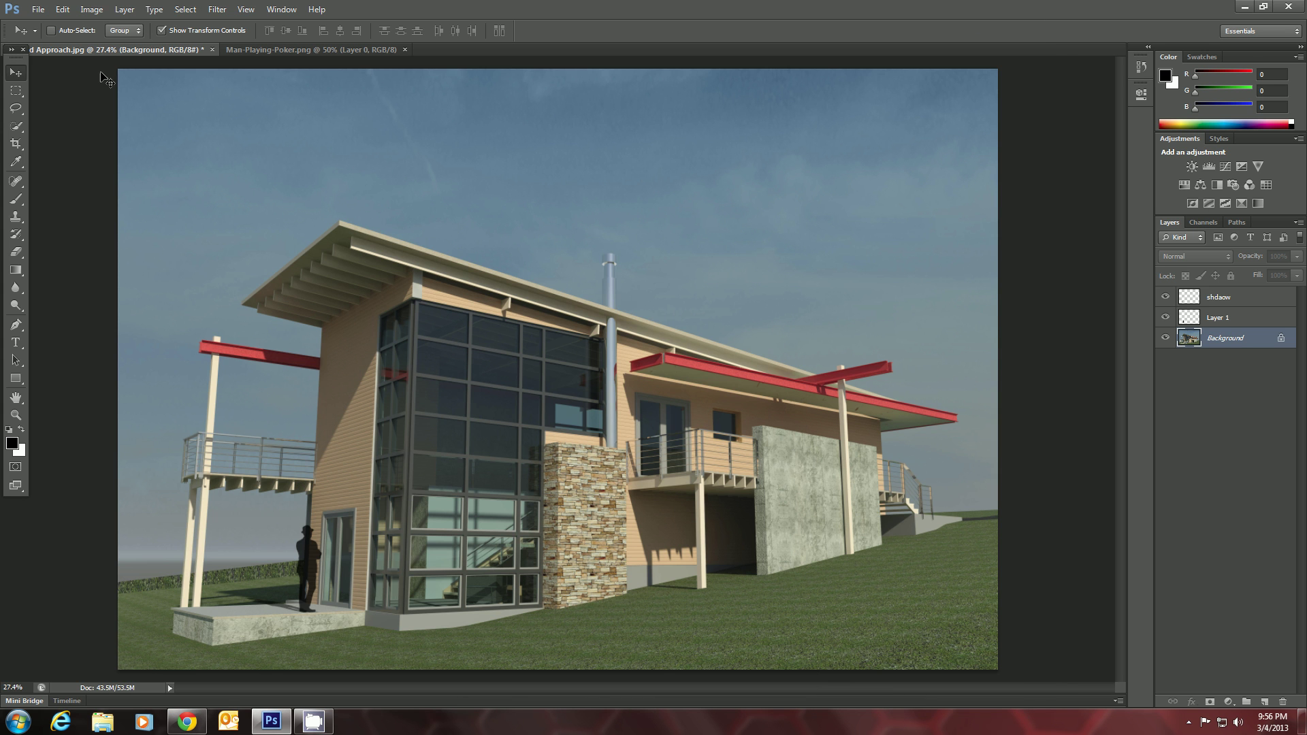
left_click(38, 10)
left_click(46, 37)
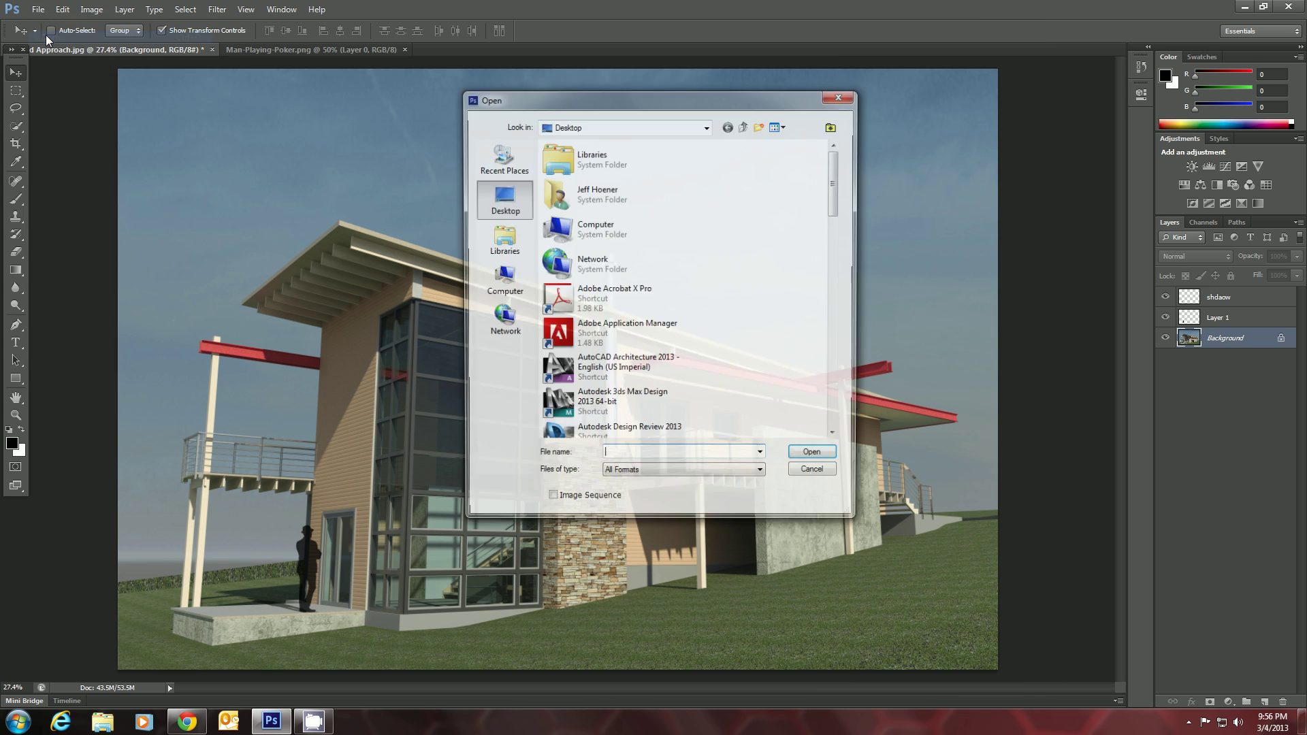
left_click_drag(837, 197, 809, 370)
left_click(620, 299)
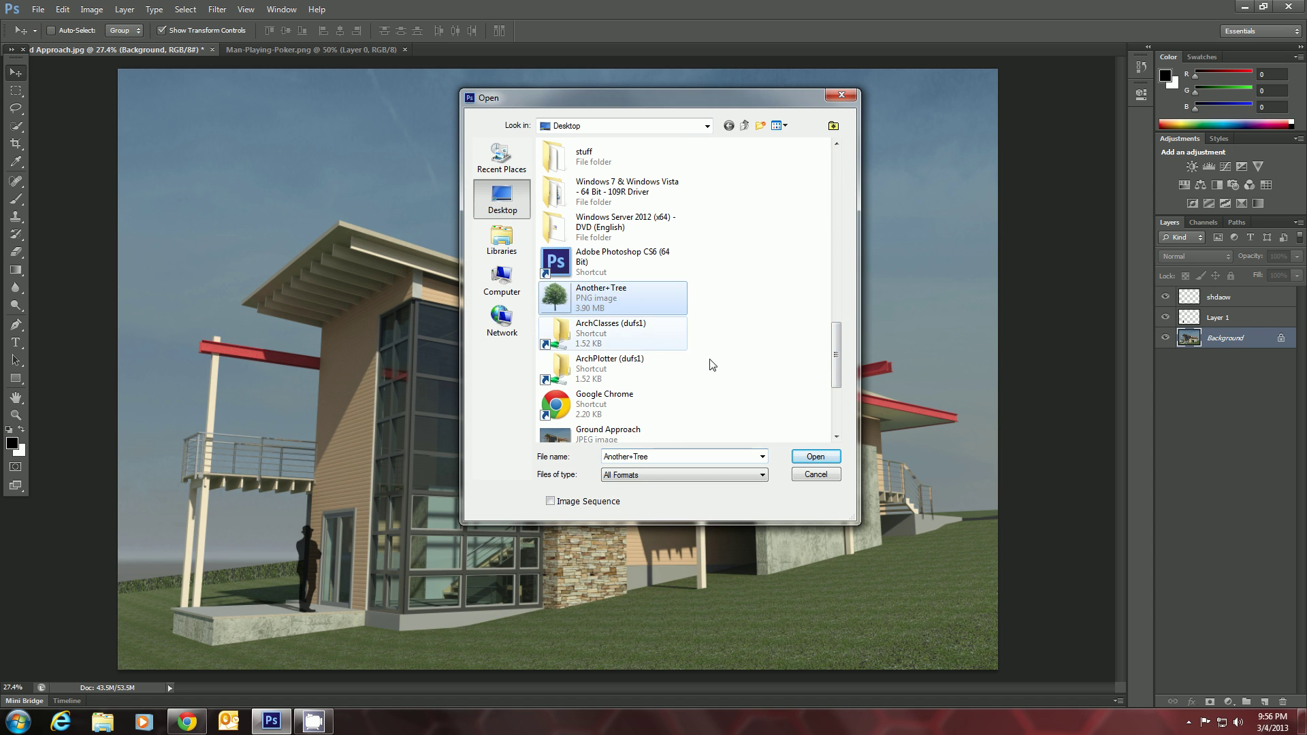
left_click(815, 457)
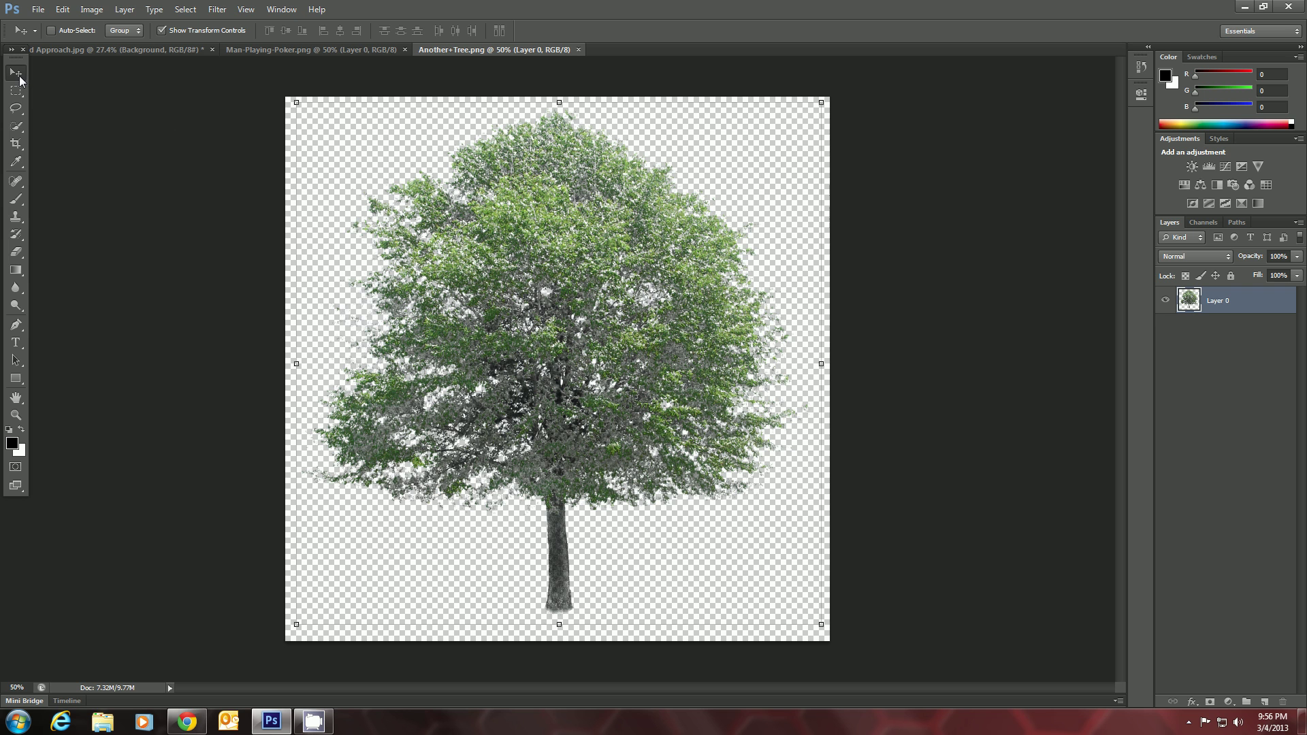
- Drag the tree cutout into the Ground Approach rendering as Layer 2, on the lawn near the house's right end
left_click_drag(540, 276, 592, 386)
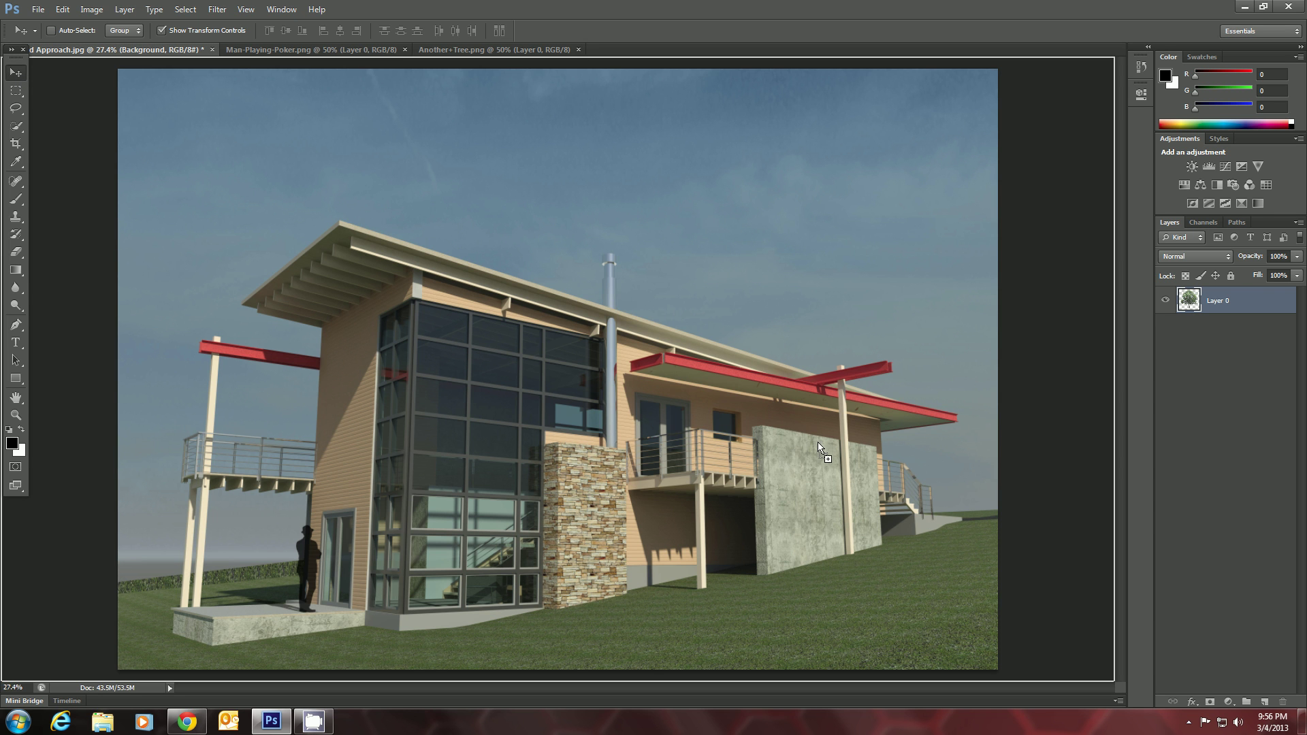
left_click_drag(818, 442, 835, 448)
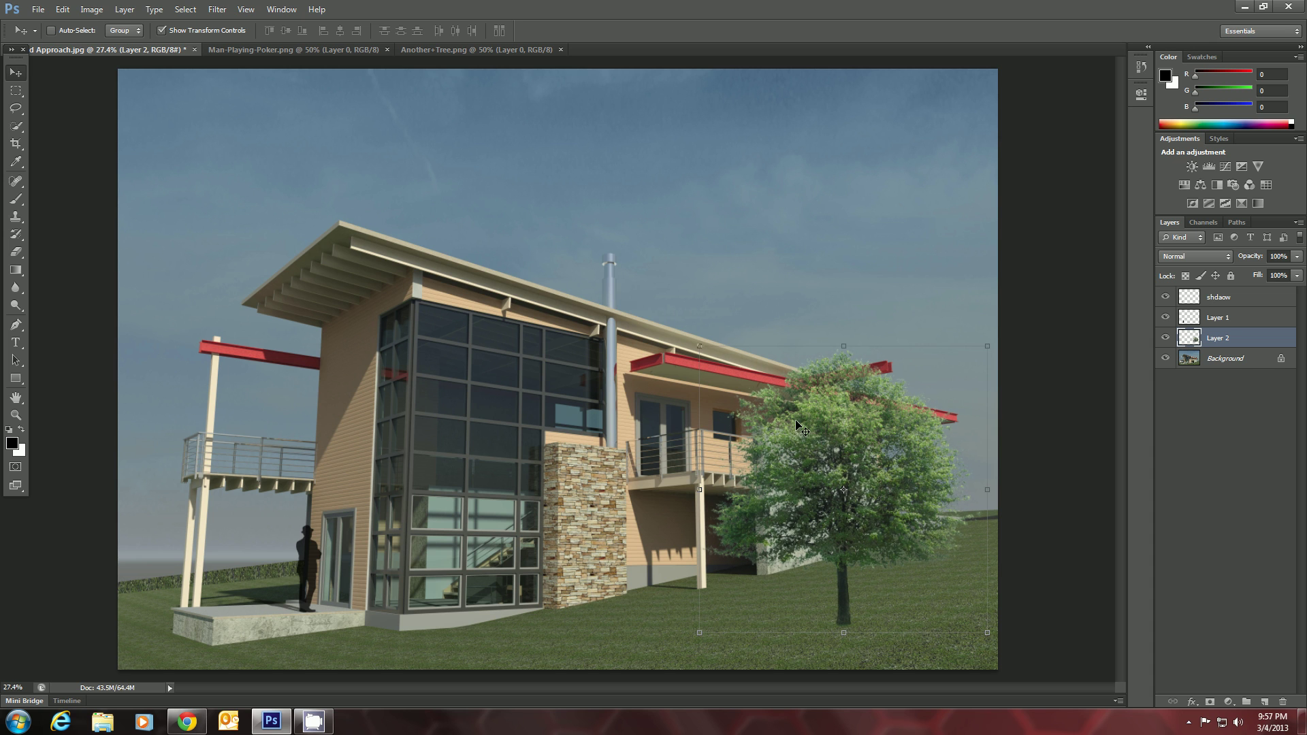
left_click(89, 15)
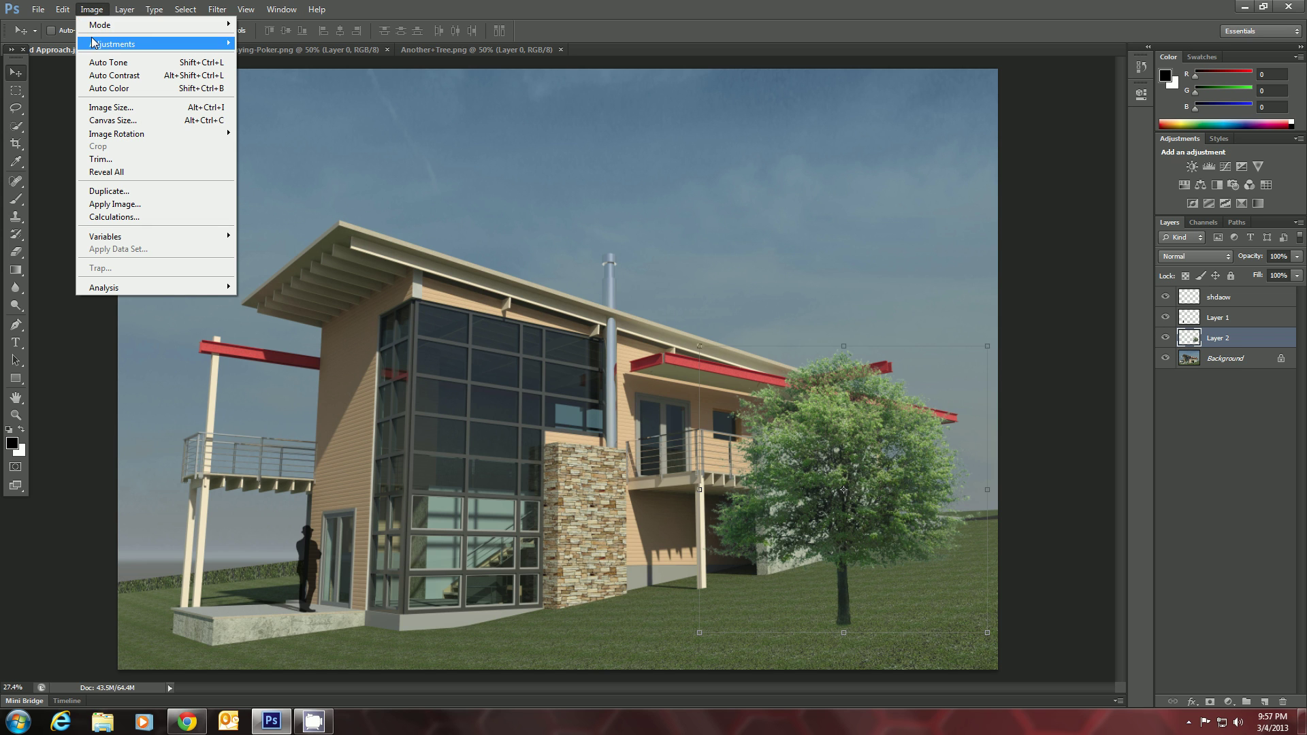
- Apply Levels to the tree with the black input raised to 251, turning it near-black
mouse_move(97, 44)
left_click(265, 56)
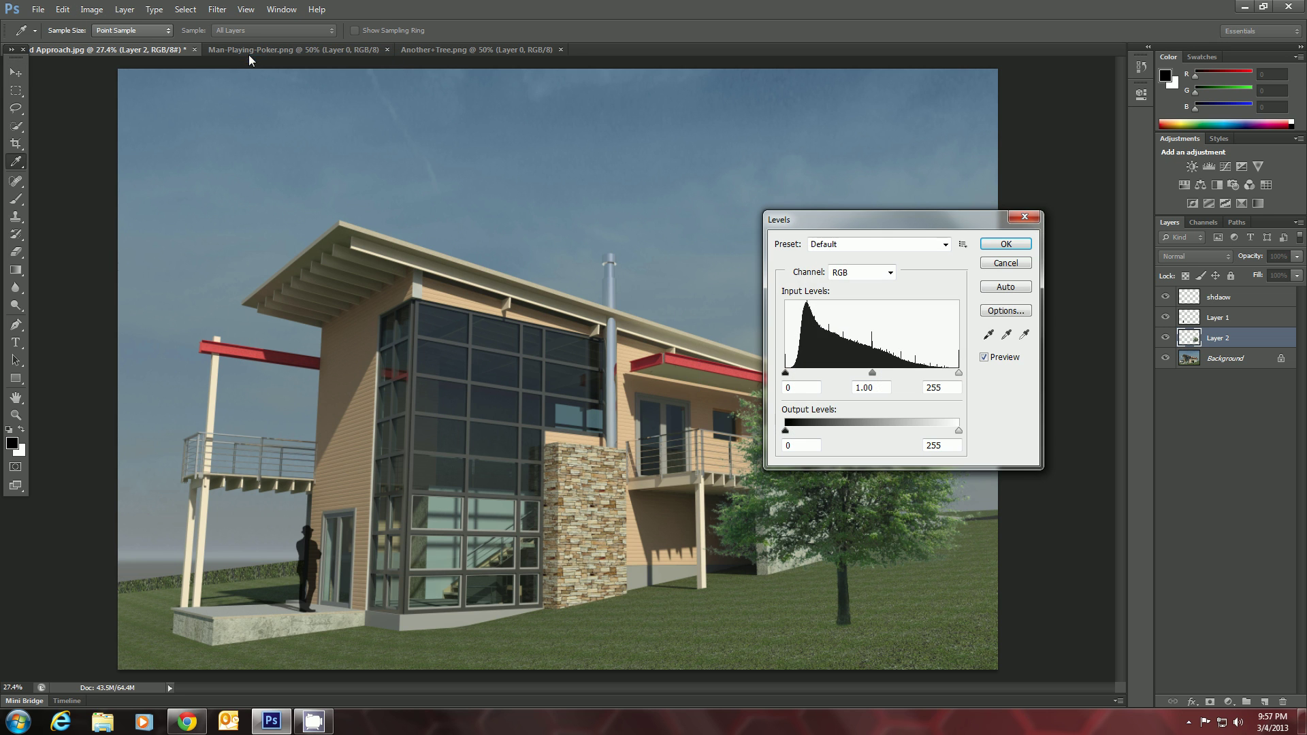
left_click_drag(876, 218, 546, 153)
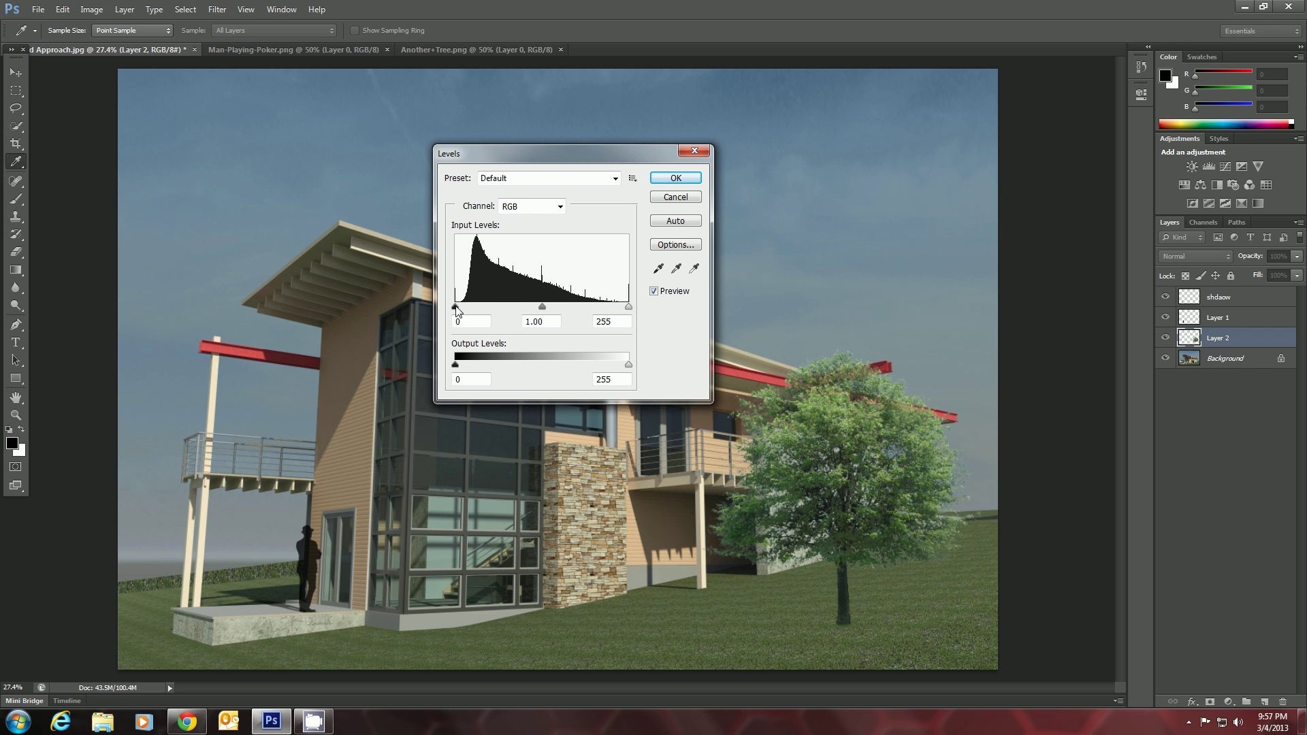
left_click_drag(455, 308, 633, 311)
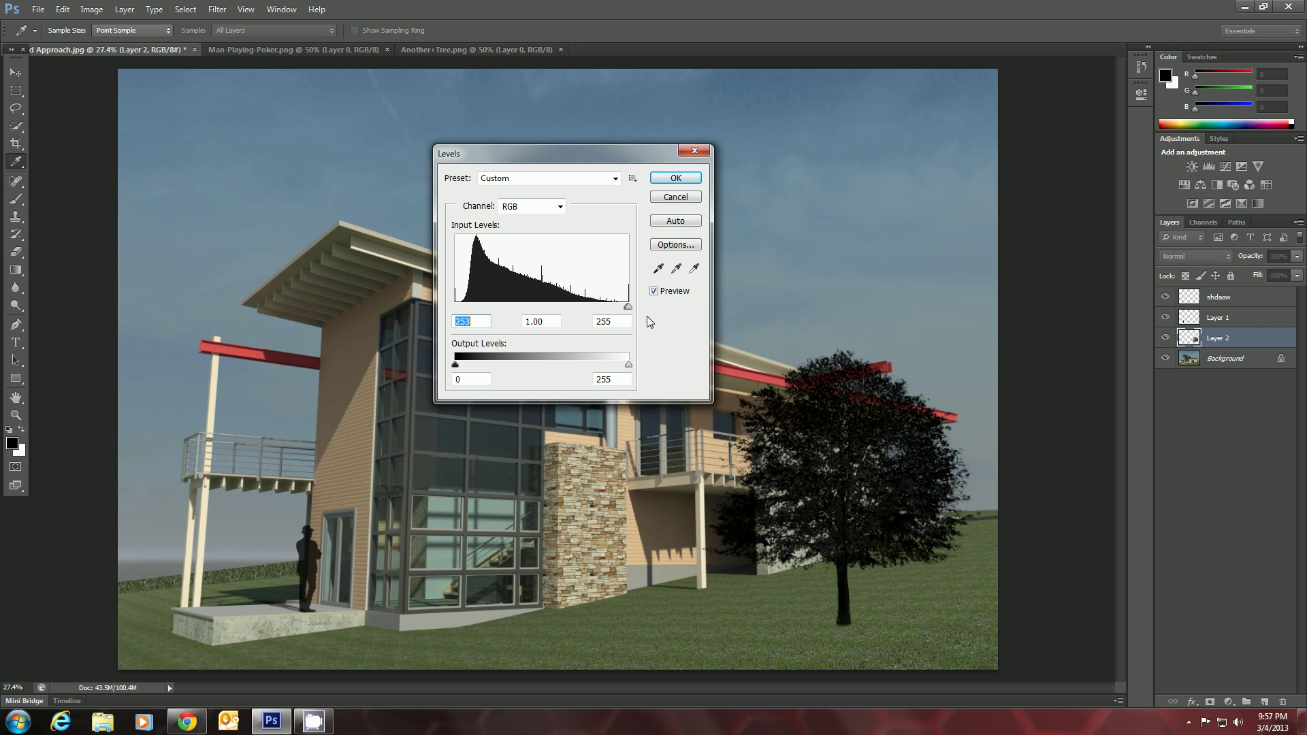
left_click(670, 178)
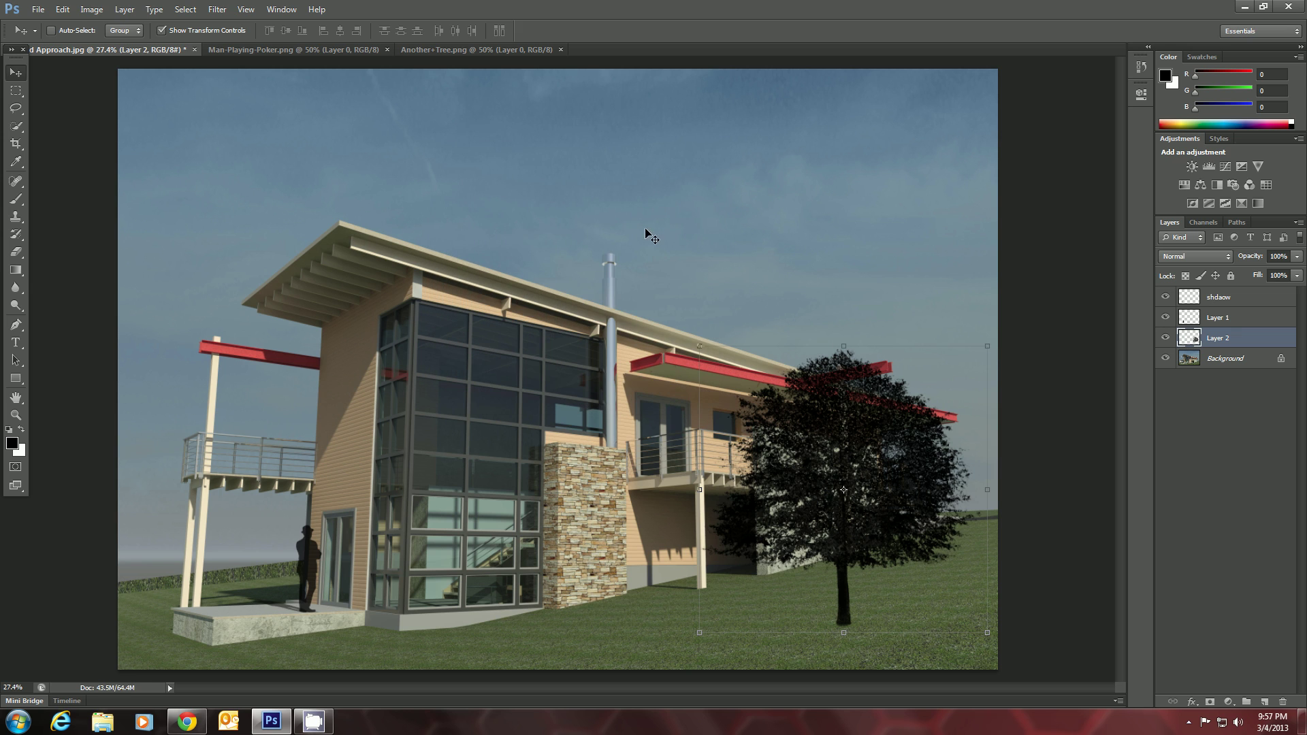
- Set the tree's Layer 2 opacity to 80% and keep Layer 2 selected
left_click(1297, 259)
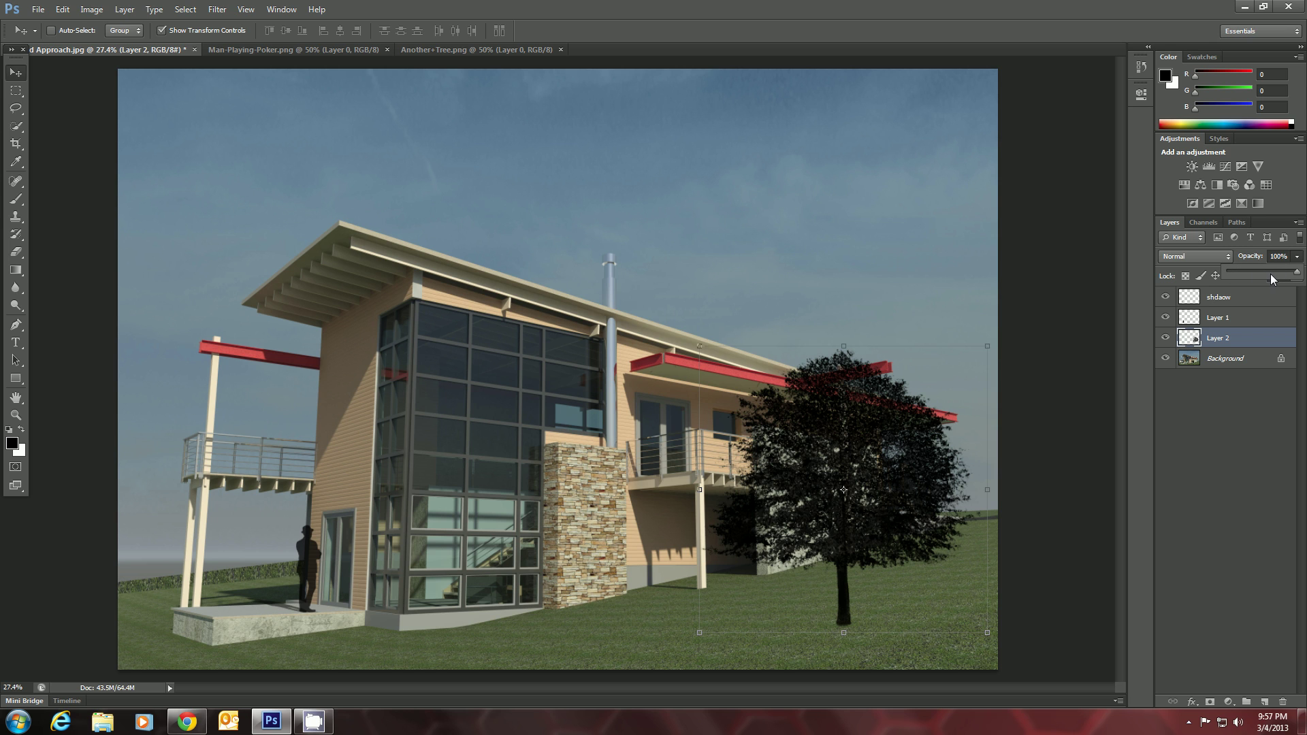
left_click(1273, 271)
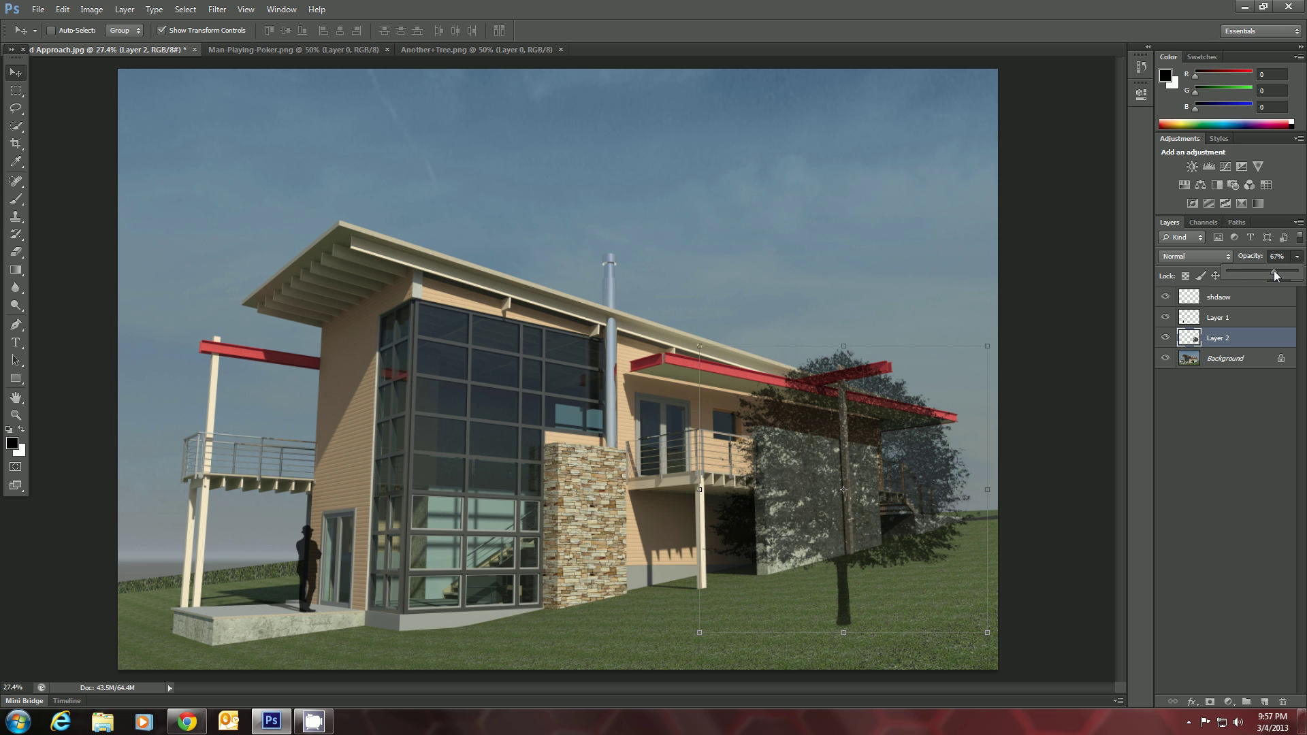
left_click_drag(1275, 274, 1283, 273)
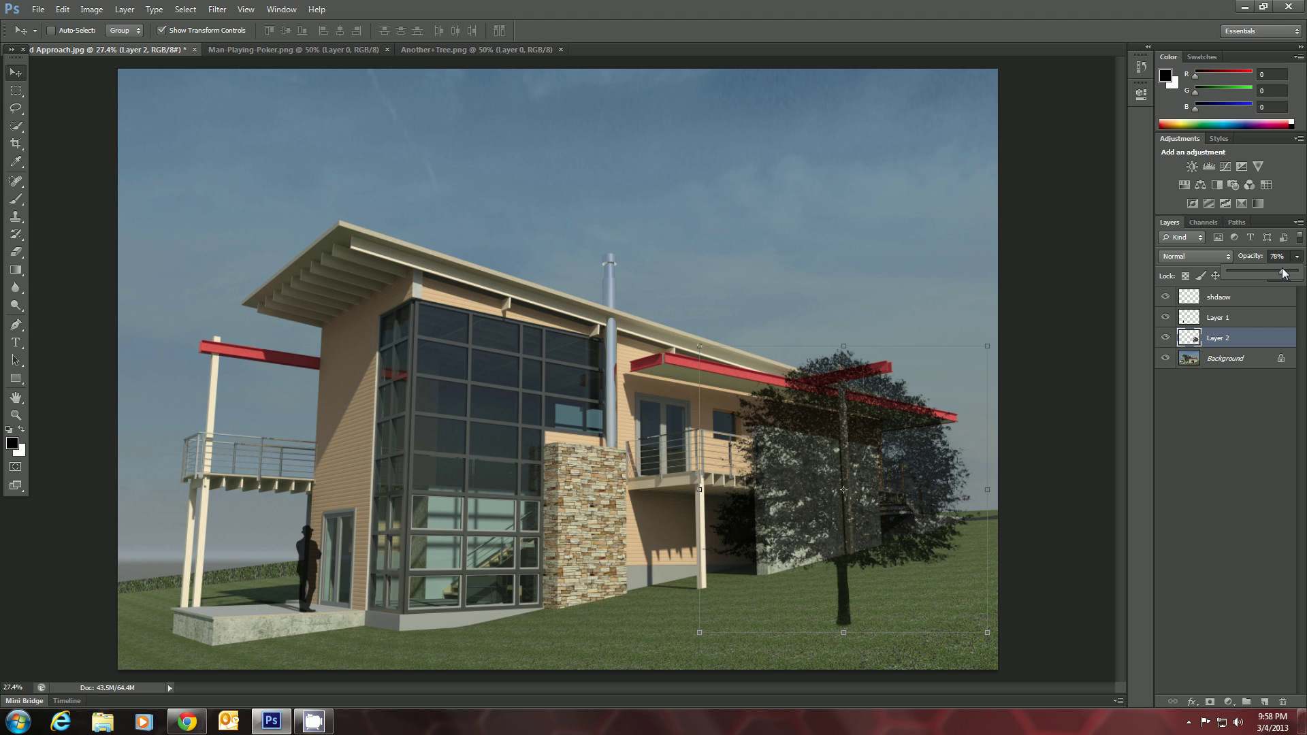
left_click_drag(1283, 273, 1284, 274)
left_click(1205, 394)
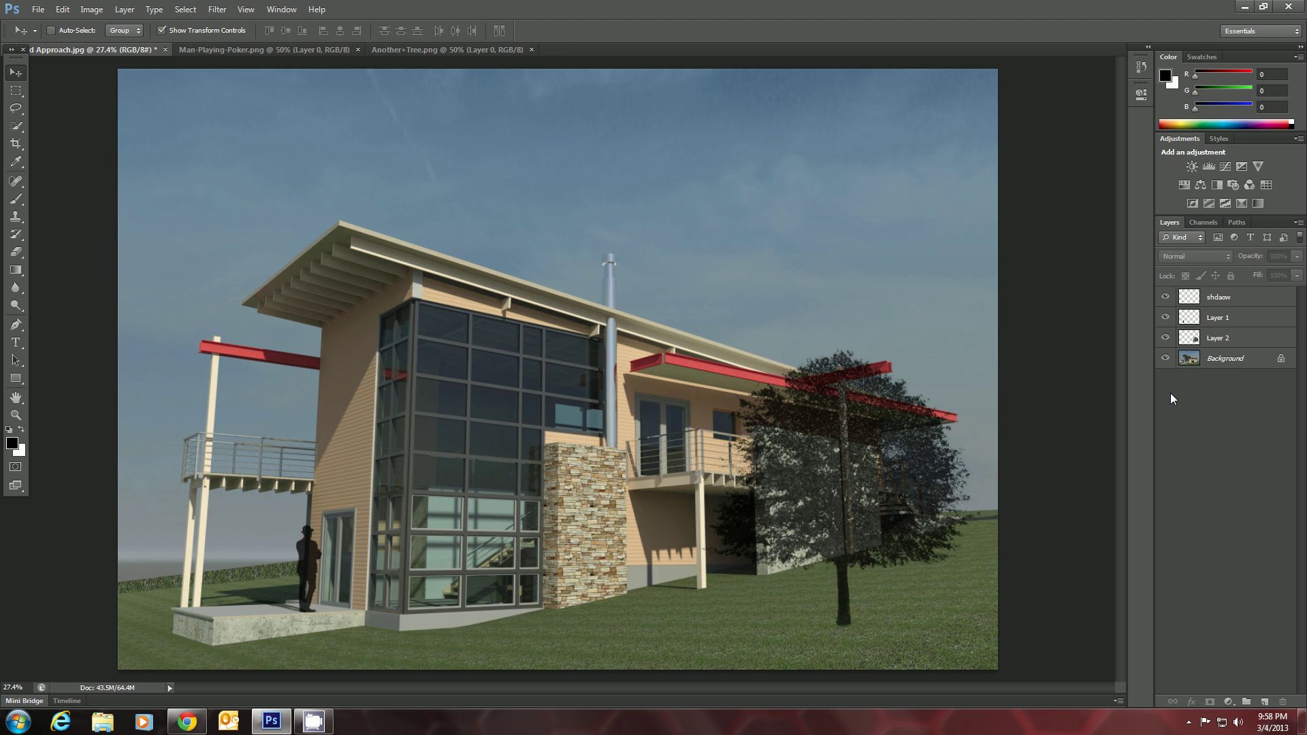
left_click(1217, 341)
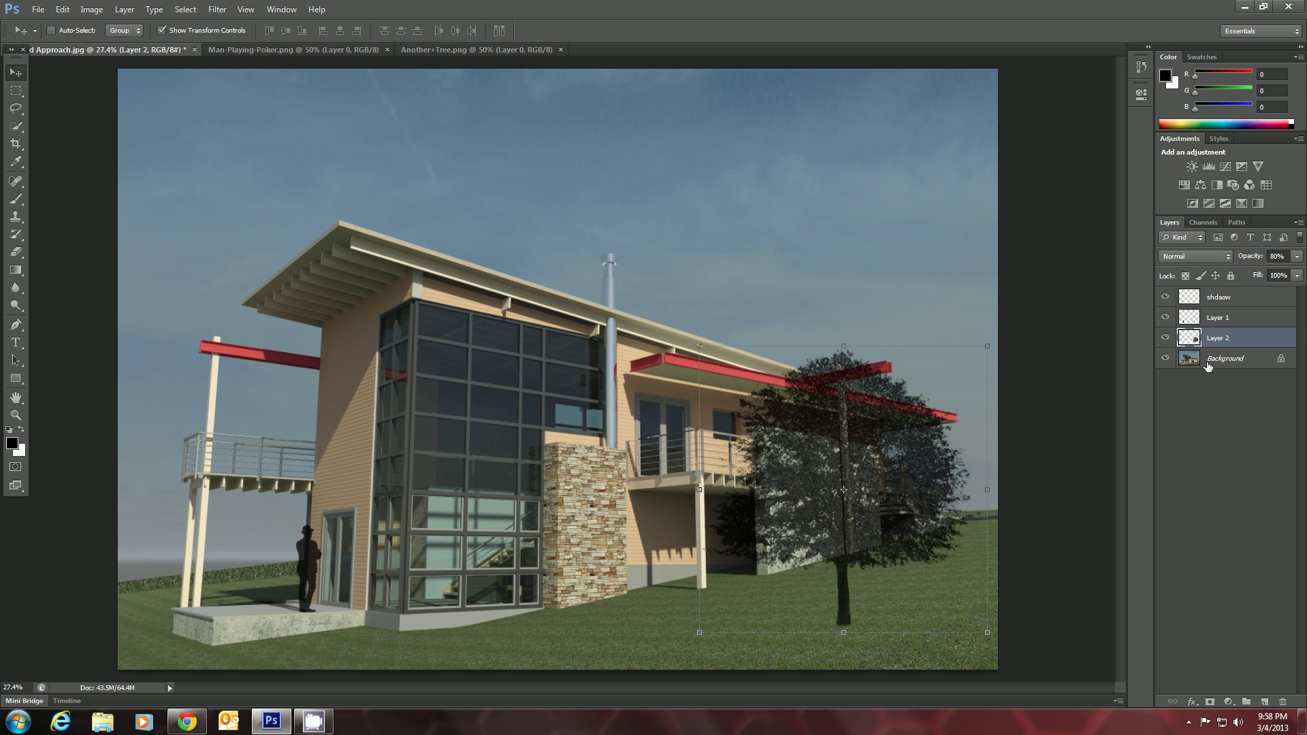
- Add a Drop Shadow to the tree layer with 75% opacity, -9° angle and 178 px distance
left_click(1191, 701)
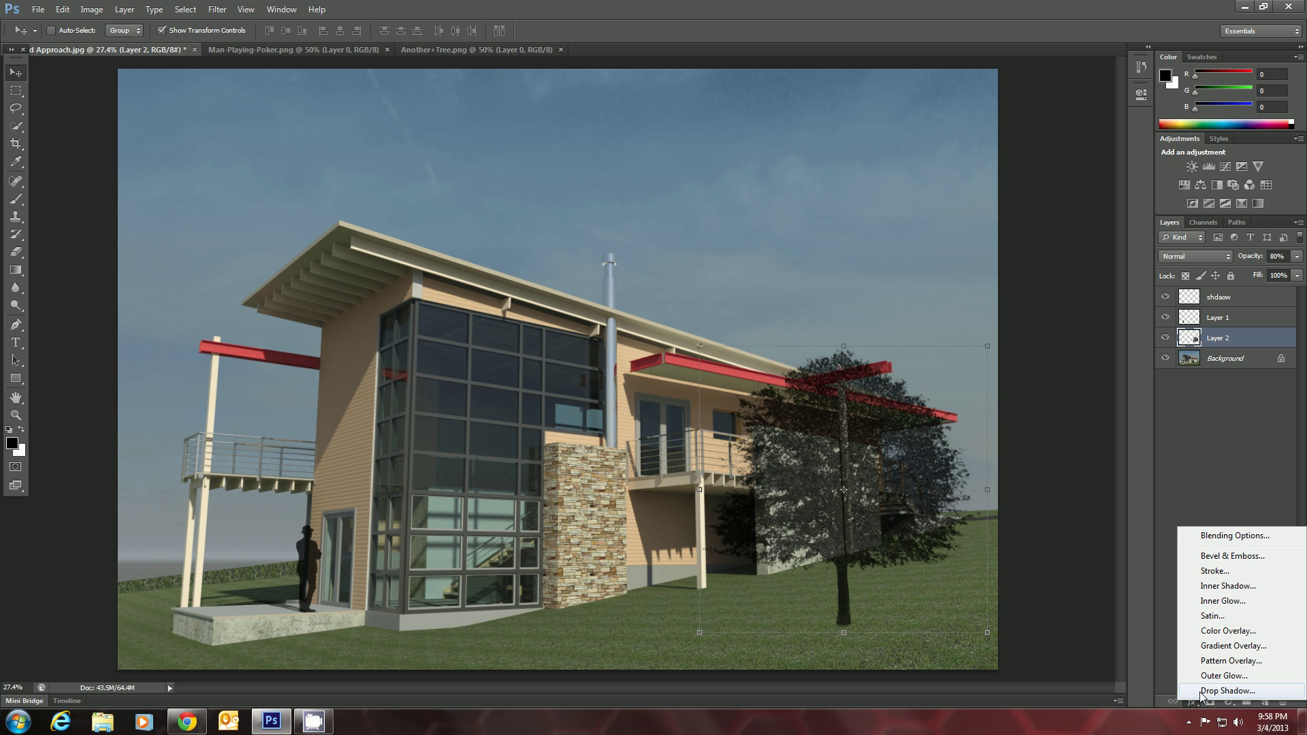
left_click(1202, 692)
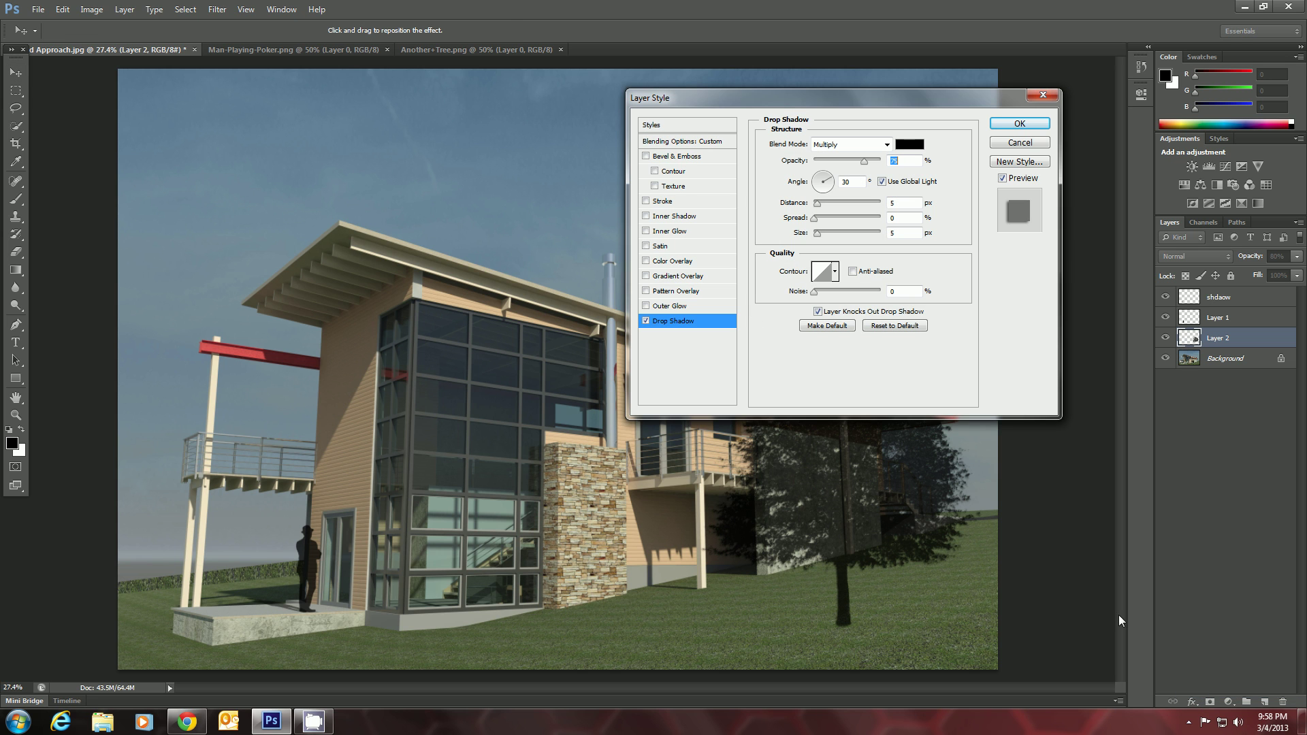
left_click_drag(825, 104, 434, 145)
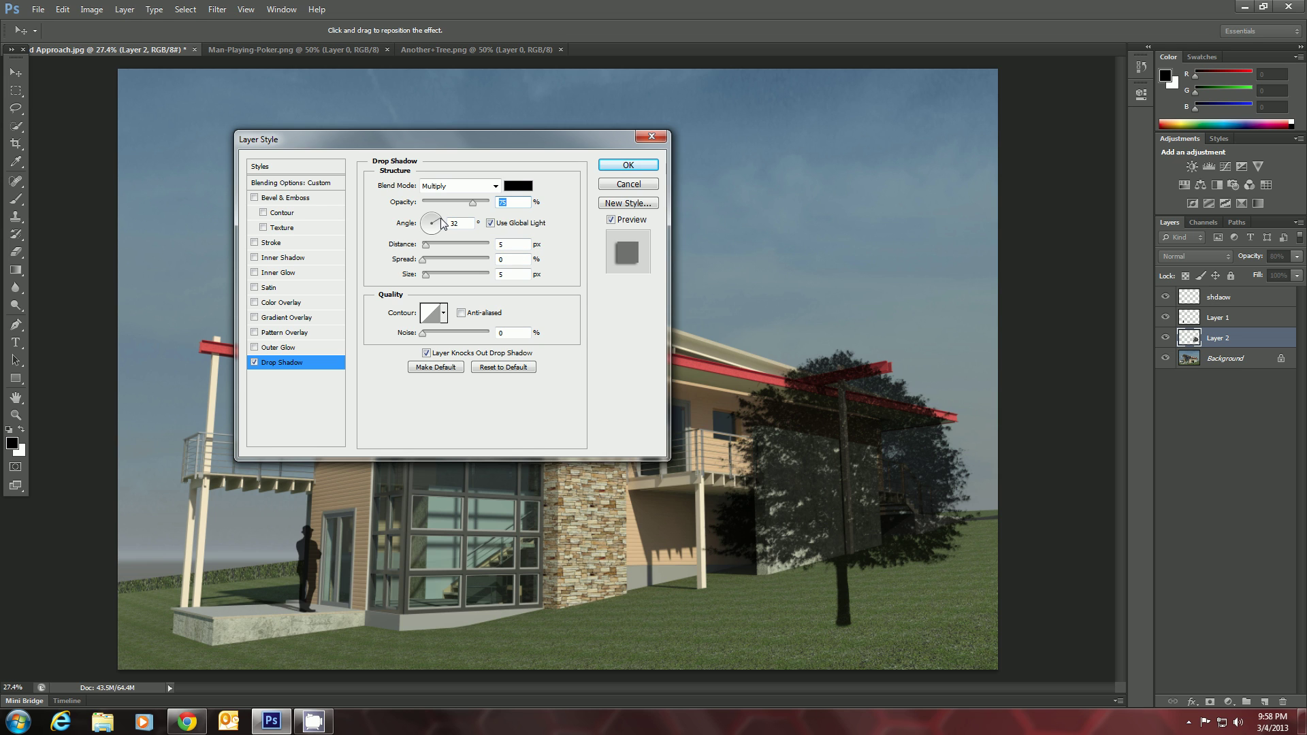
left_click_drag(442, 223, 448, 226)
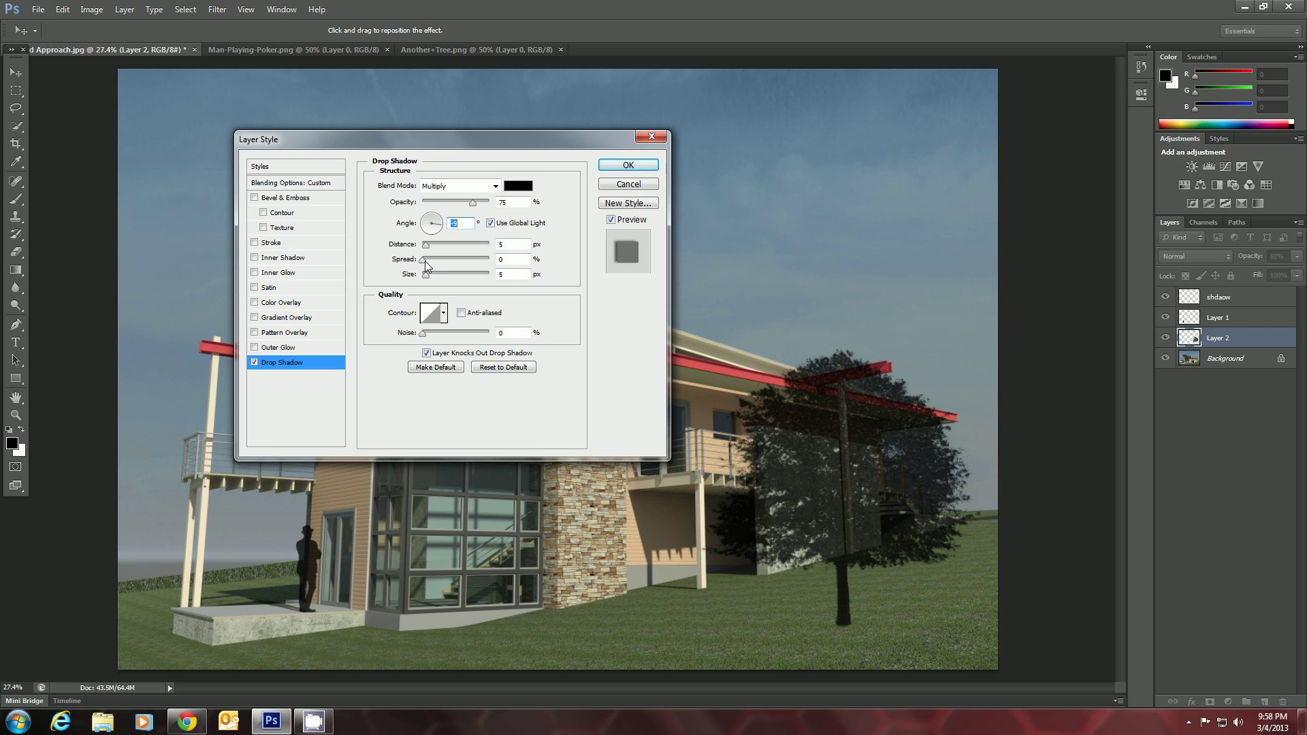
mouse_move(425, 243)
left_mouse_down()
mouse_move(480, 252)
mouse_move(427, 261)
left_mouse_up()
mouse_move(419, 260)
left_mouse_down()
mouse_move(476, 247)
mouse_move(426, 260)
mouse_move(438, 260)
mouse_move(421, 267)
mouse_move(429, 274)
left_mouse_up()
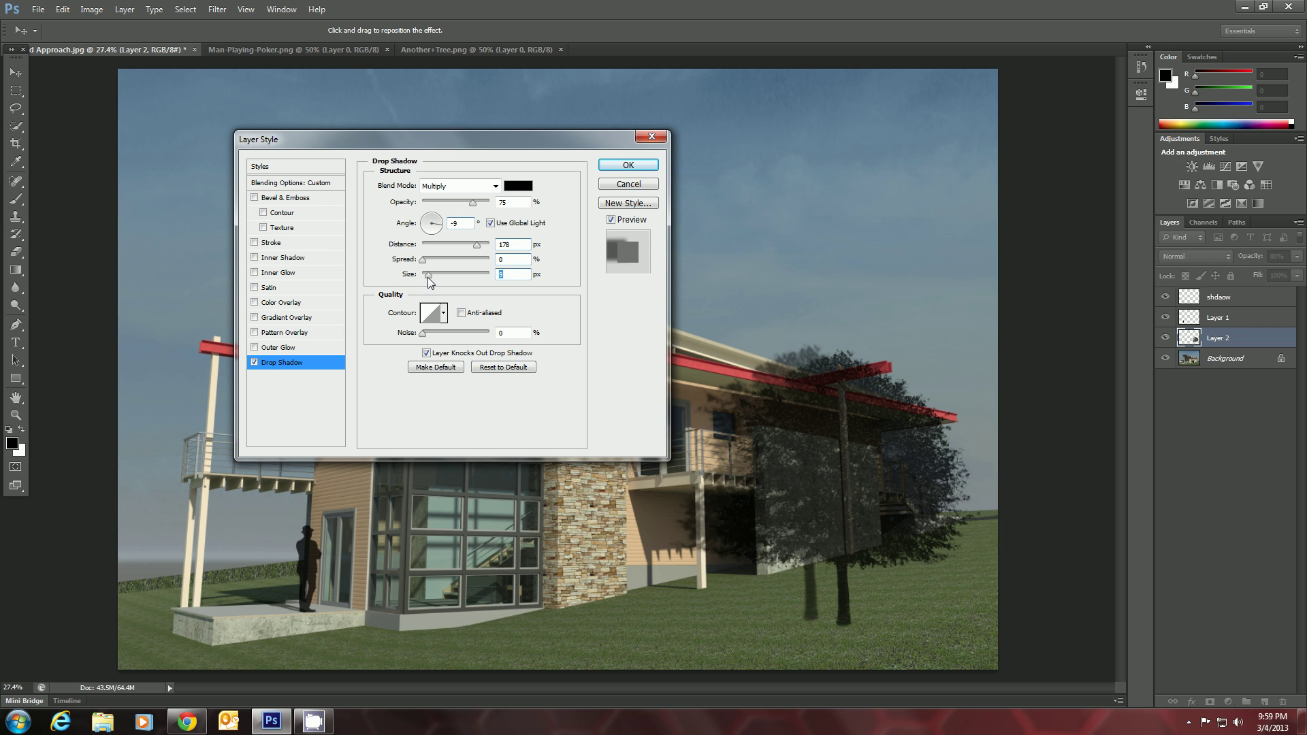
left_click(607, 166)
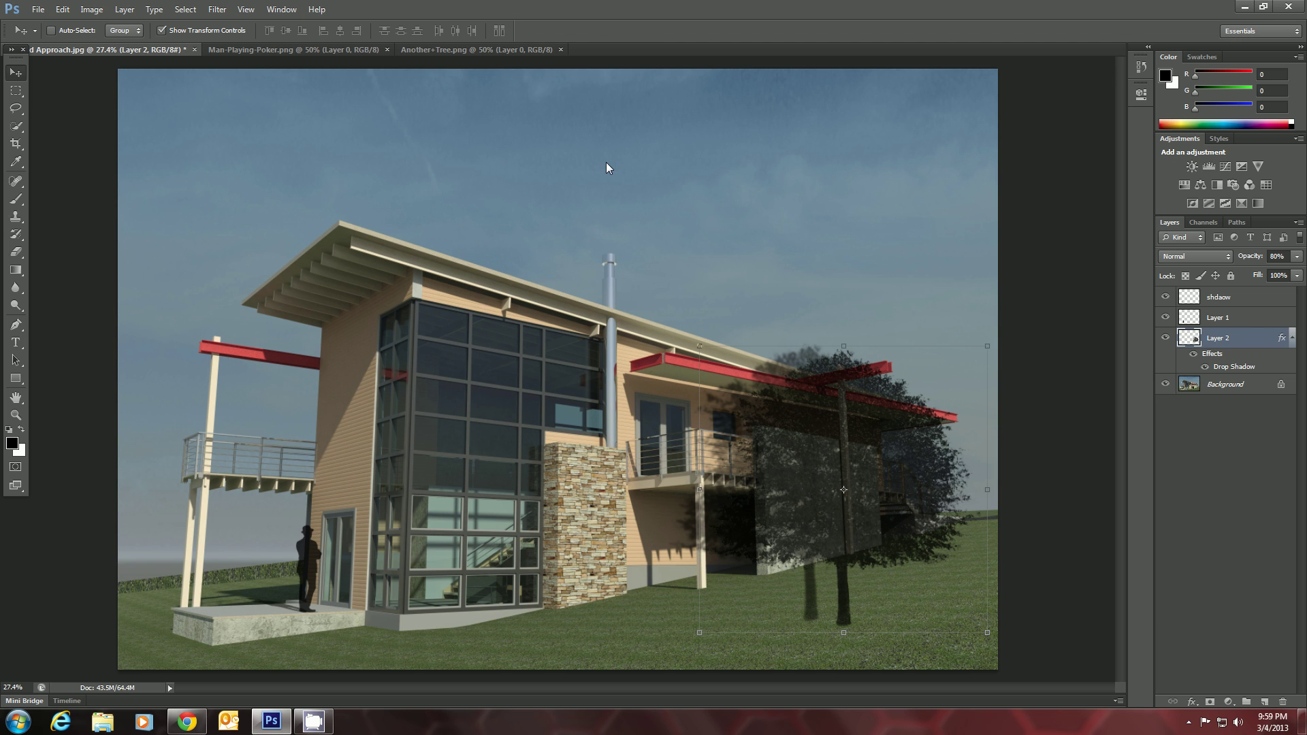
- Convert the tree's Drop Shadow effect into its own layer and select Layer 2's Drop Shadow
right_click(1222, 369)
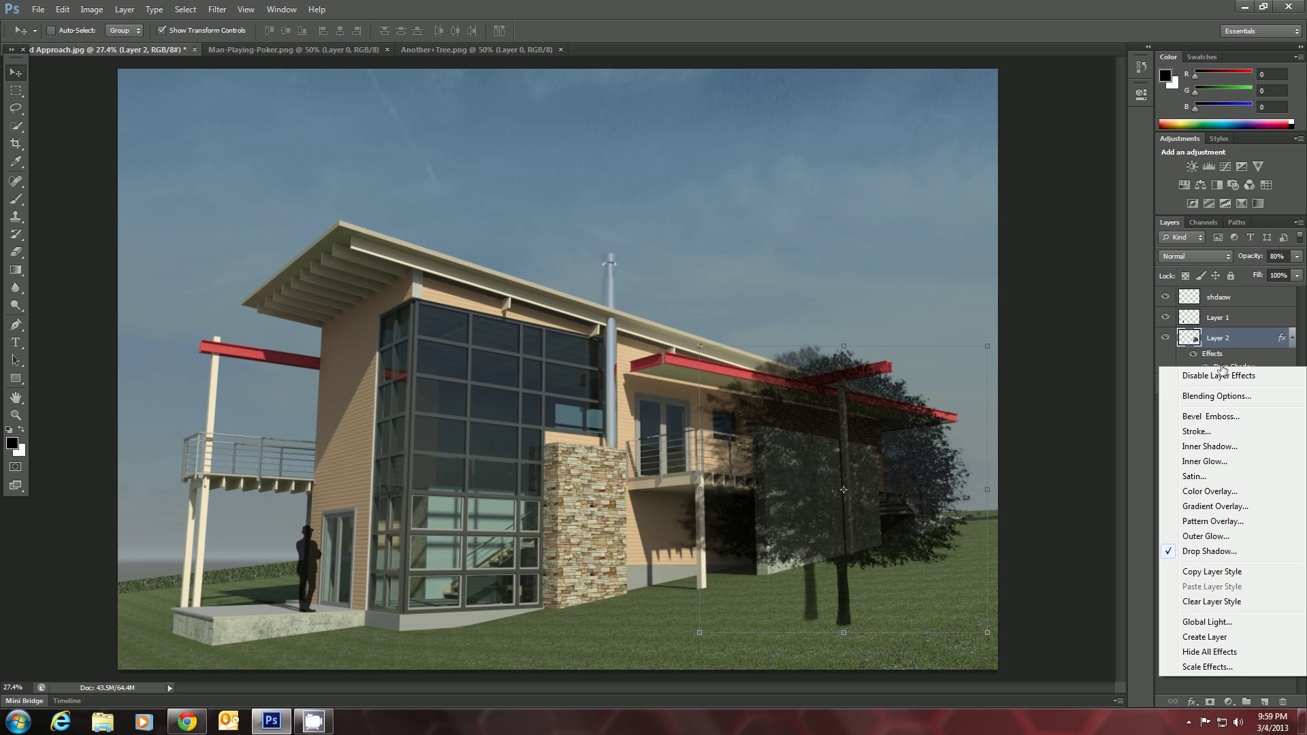
left_click(1223, 637)
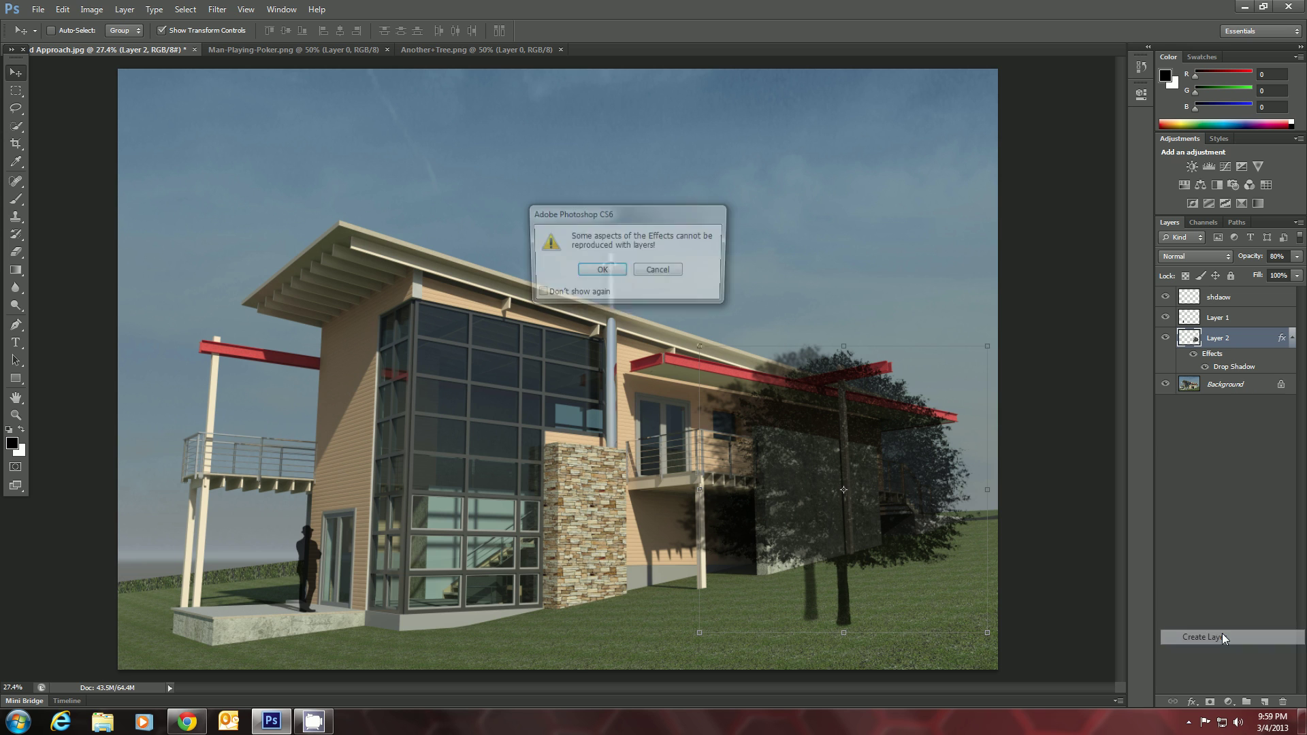
left_click(598, 274)
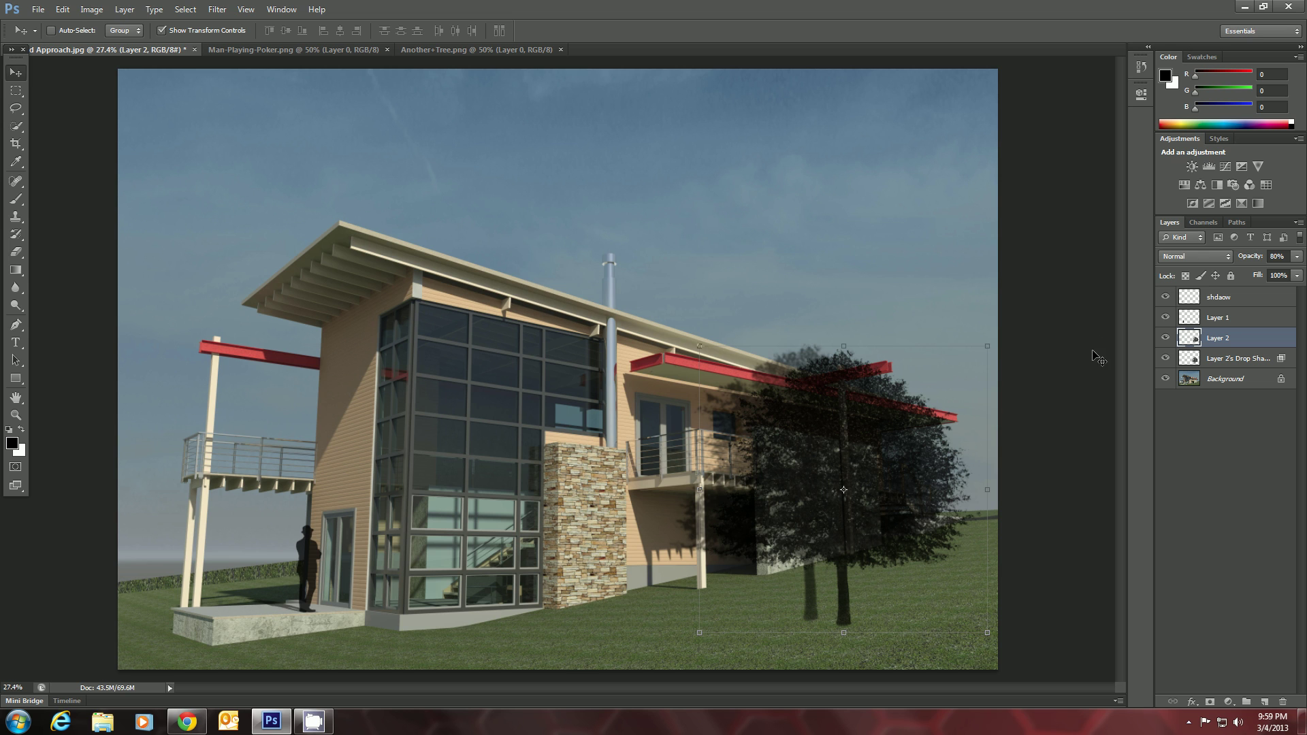
left_click(1227, 360)
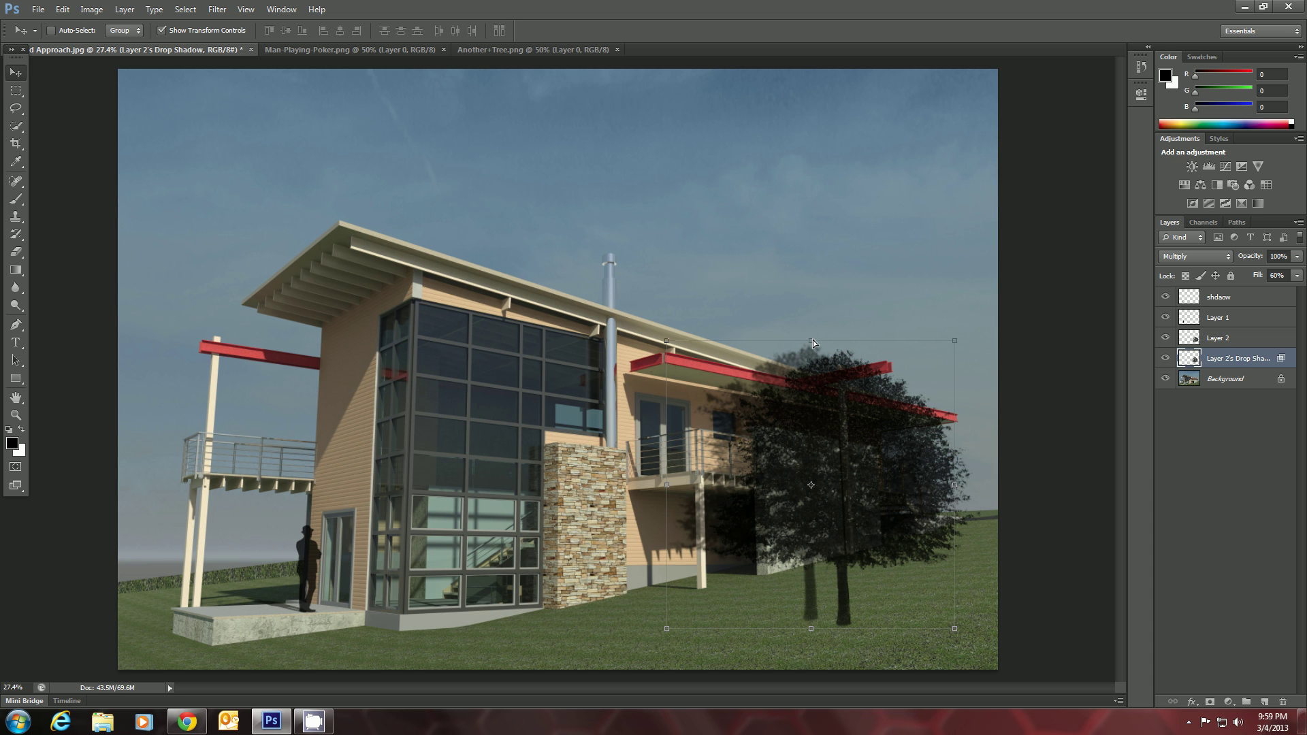
- Skew the tree's shadow layer down so it stretches across the lawn from the trunk base
left_click_drag(812, 340, 680, 606)
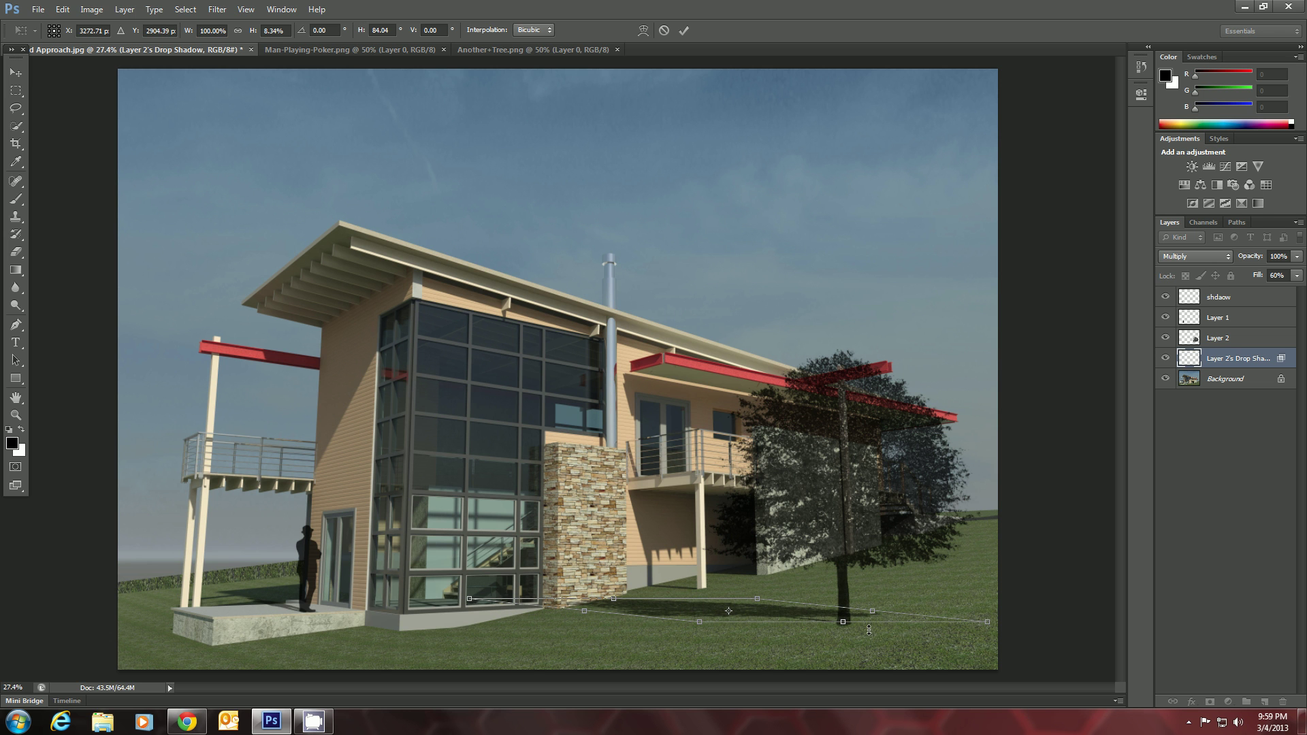
scroll(868, 629, "up", 6)
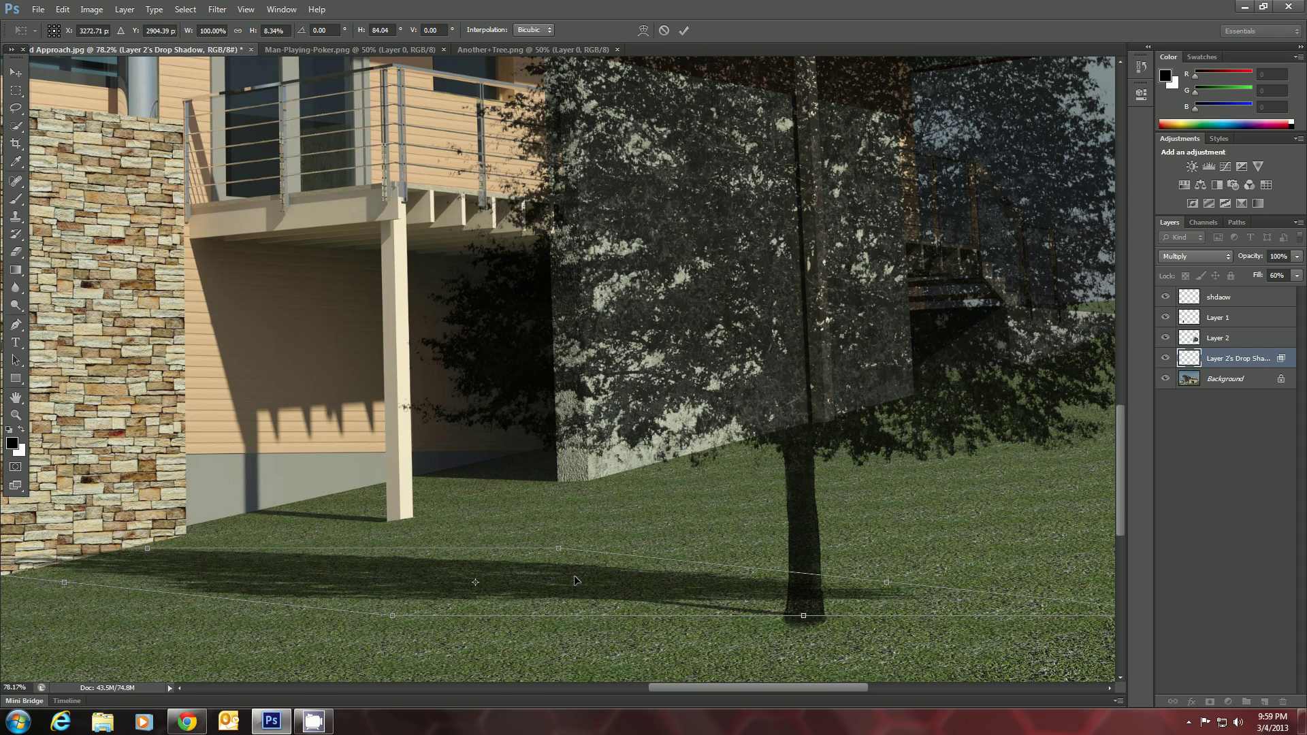
left_click_drag(573, 576, 574, 584)
scroll(711, 433, "down", 6)
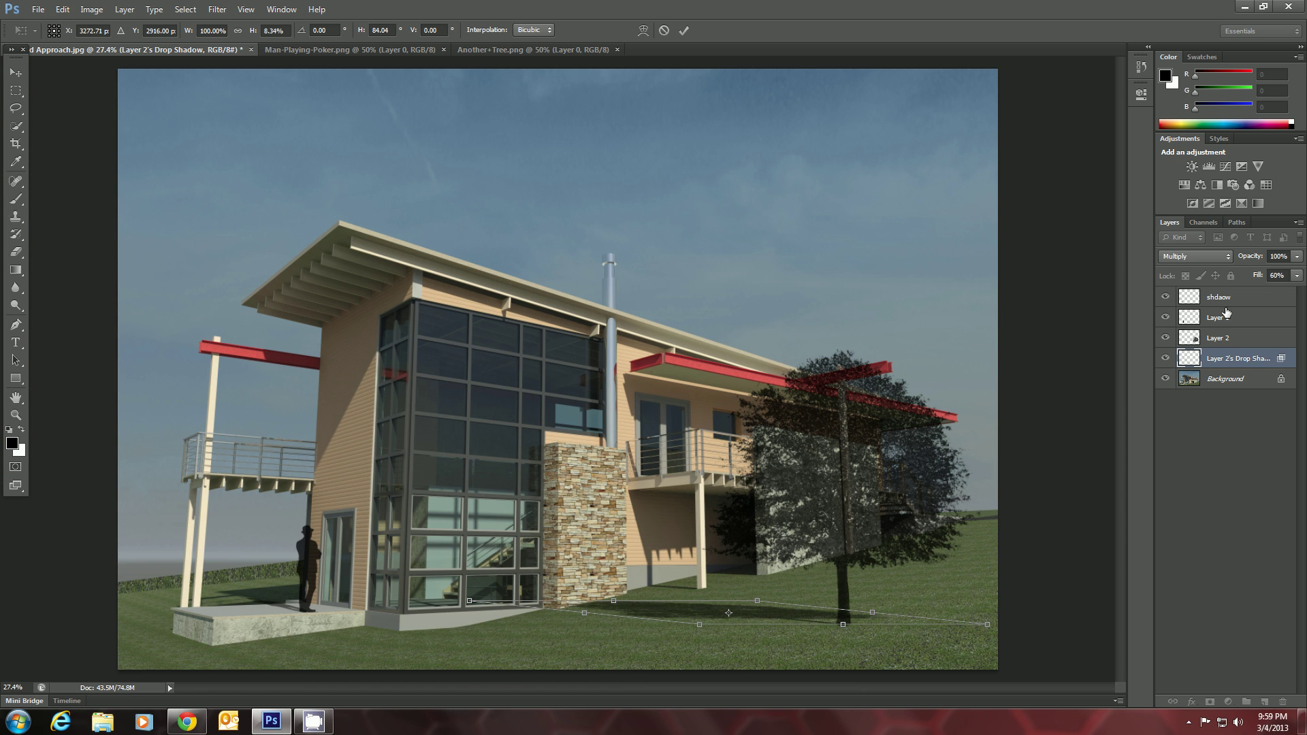
- Set the tree shadow layer to 68% opacity, commit its skew, and select the Background layer
left_click(1296, 256)
left_click(1273, 271)
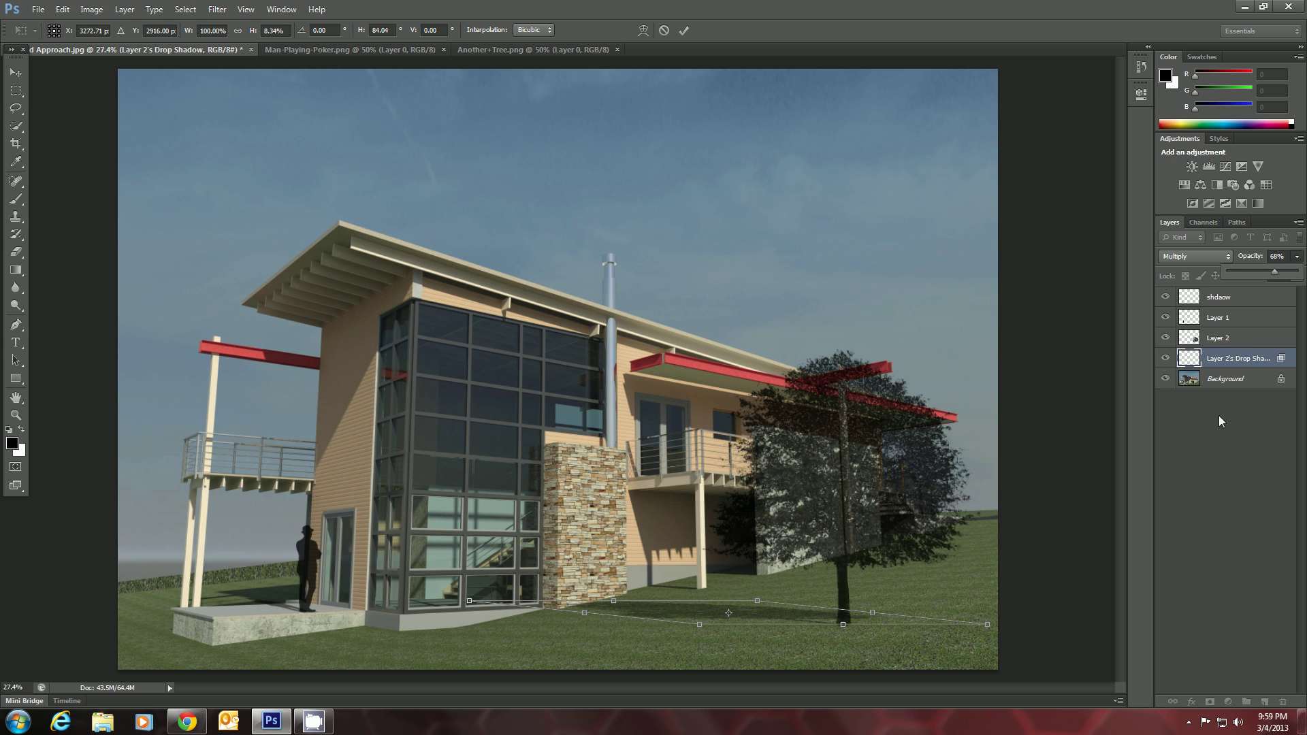
left_click(1203, 425)
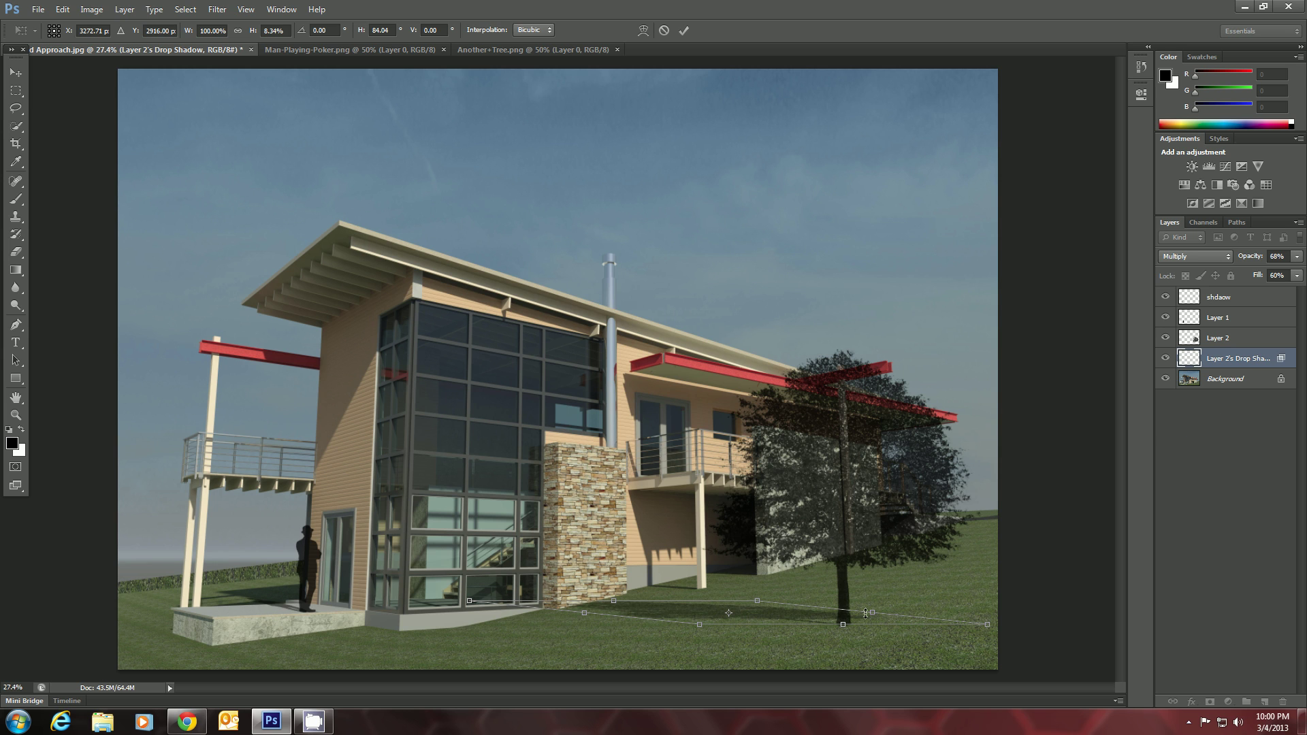
key("Return")
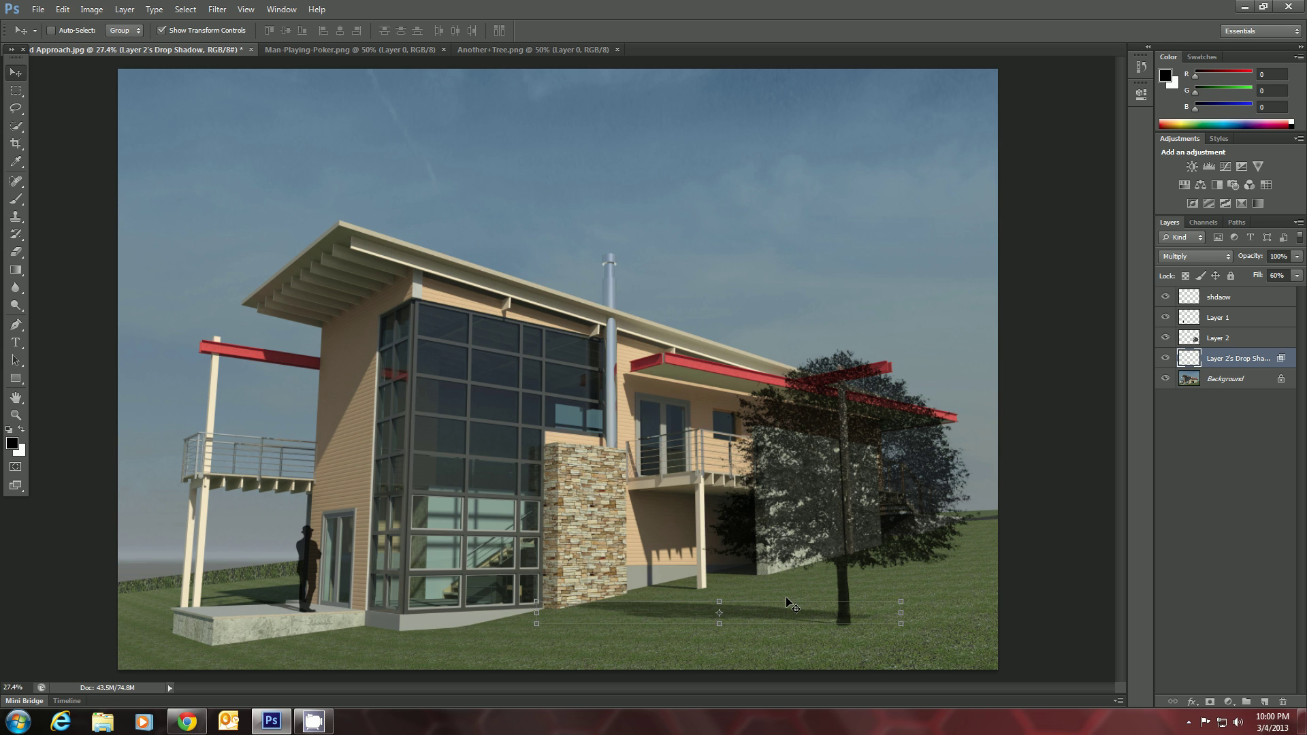
left_click(1209, 380)
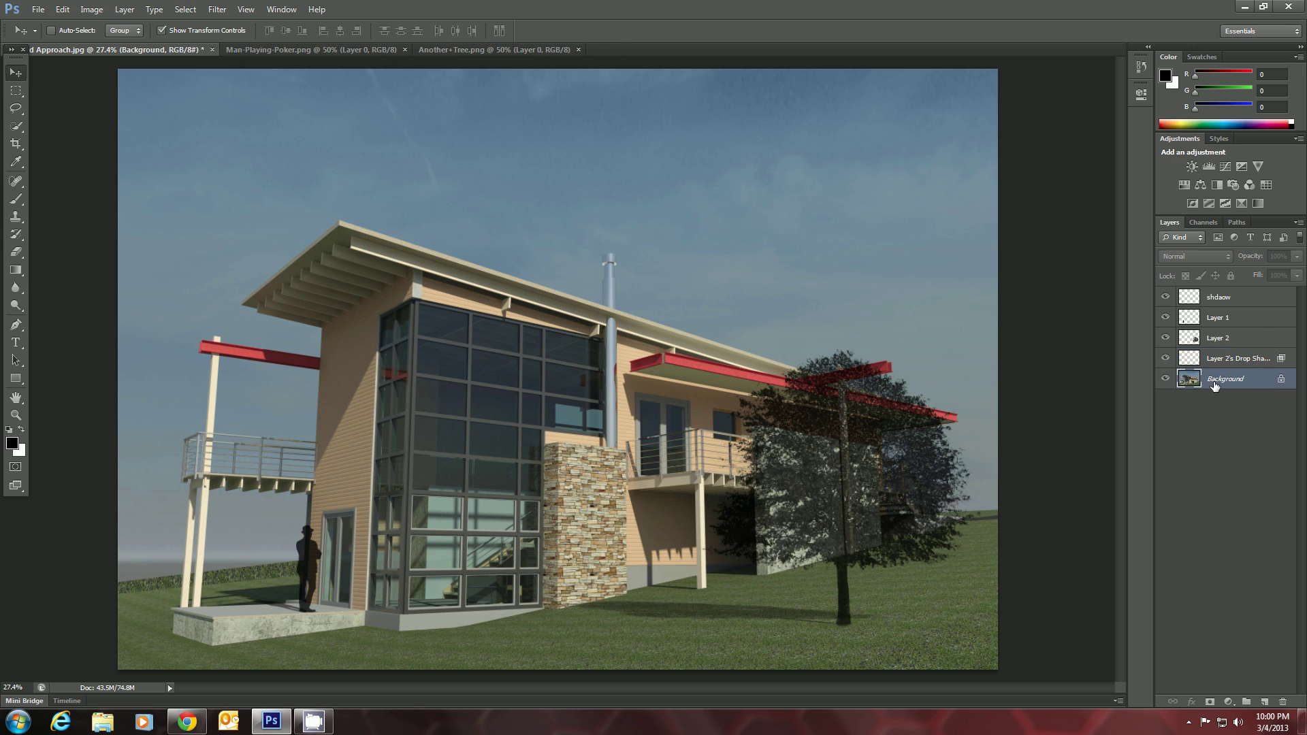